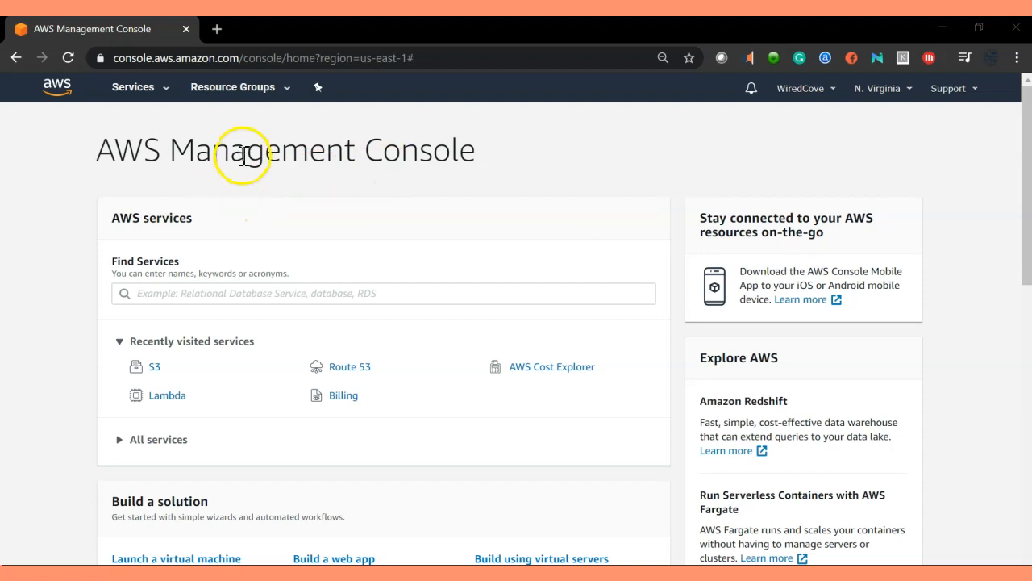
Open the S3 storage service and start creating a new bucket
click(165, 90)
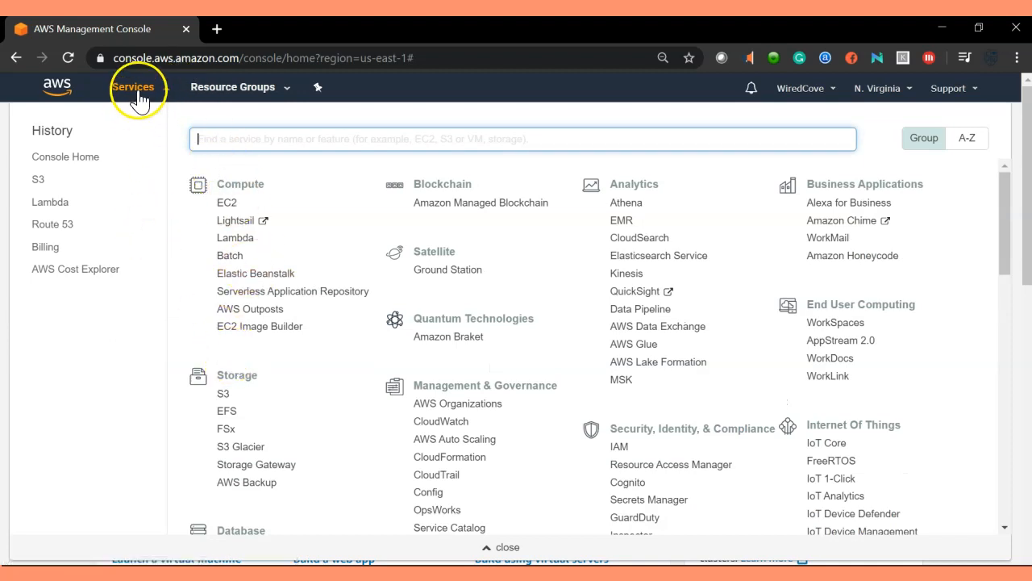
click(239, 375)
double_click(239, 375)
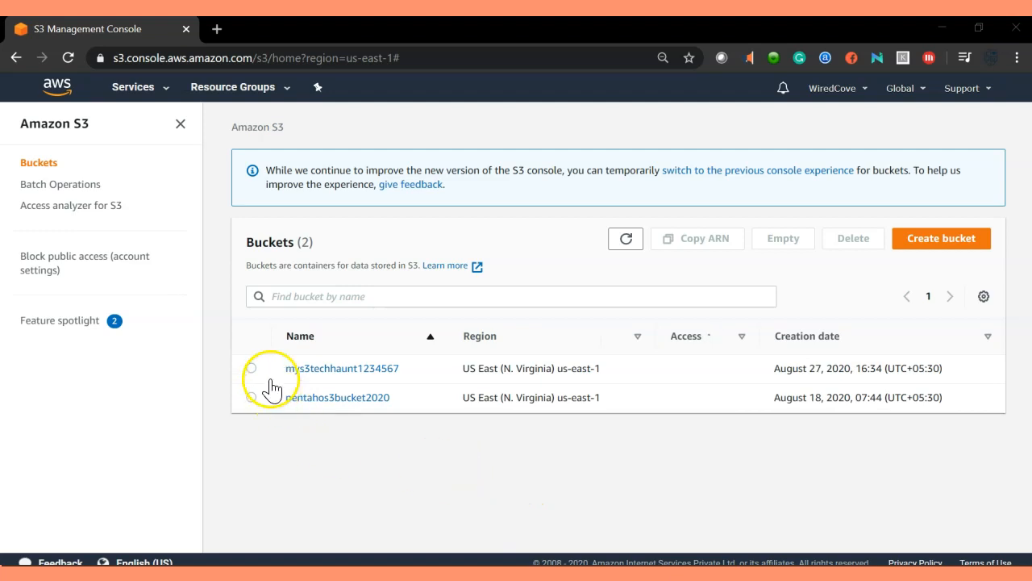
click(928, 241)
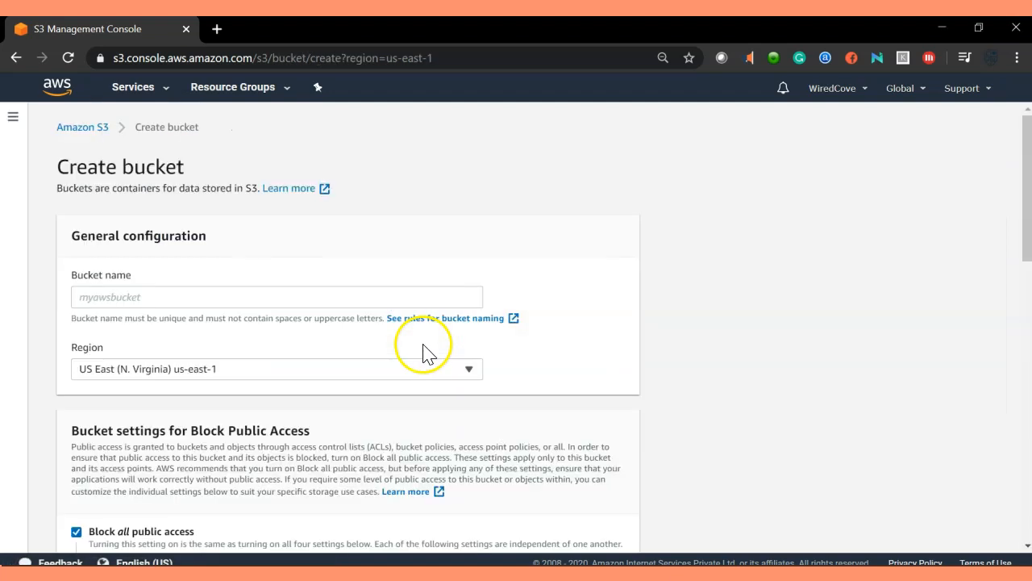
Enter techhauntlifecycle as the name of the new bucket
click(168, 298)
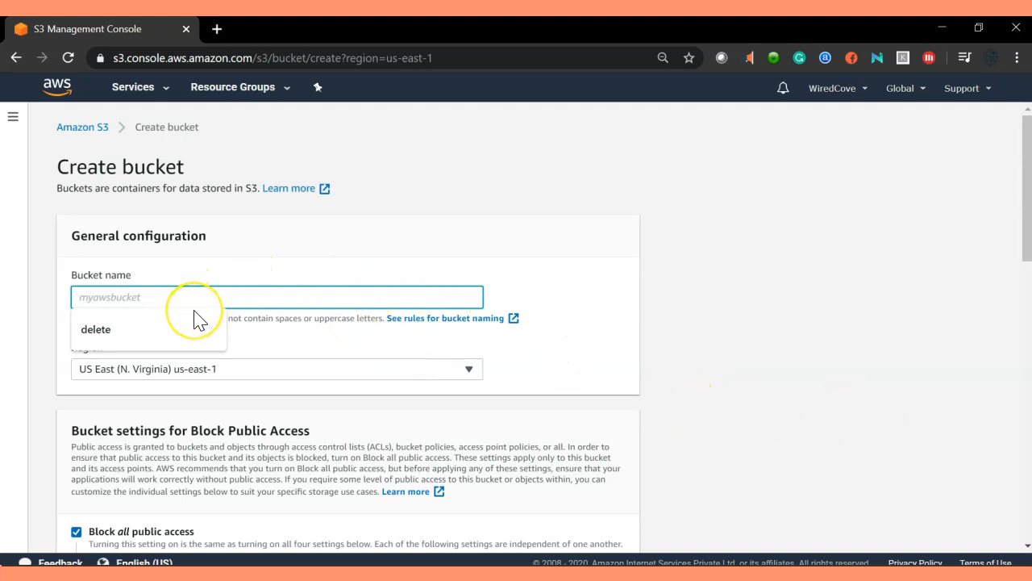
text(Tec)
key(BackSpace)
key(BackSpace)
key(BackSpace)
text(techhaunt)
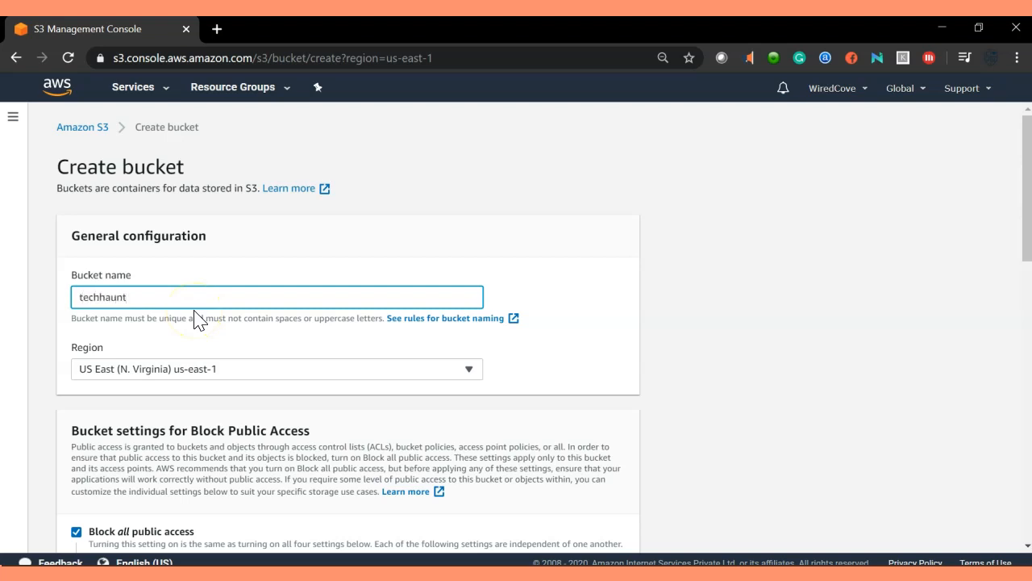
text(rep)
key(BackSpace)
key(BackSpace)
text(if)
Review the remaining bucket options and create the bucket with its default settings
scroll(367, 379, down, 3)
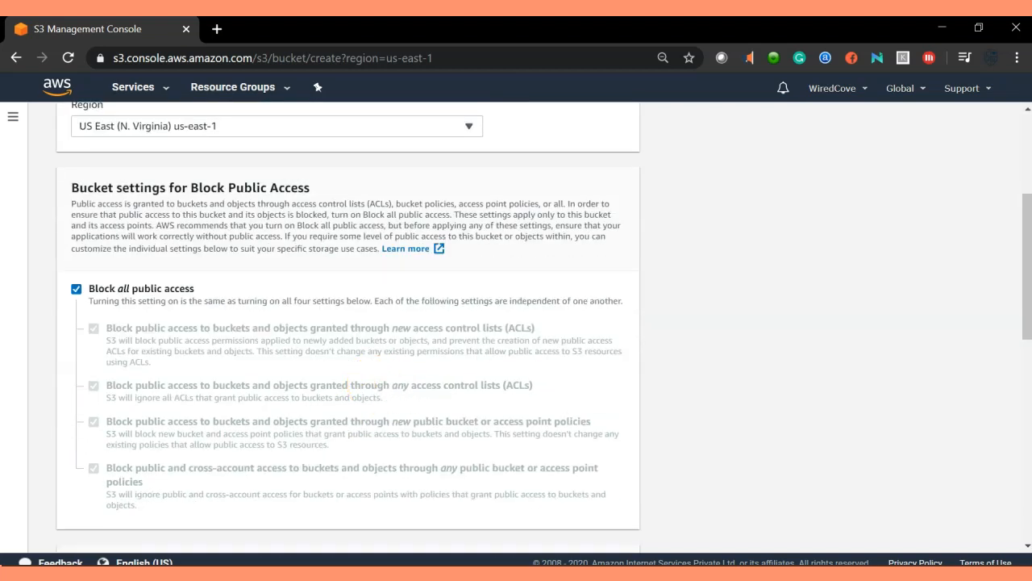
scroll(226, 293, up, 3)
scroll(257, 341, down, 3)
scroll(583, 438, down, 8)
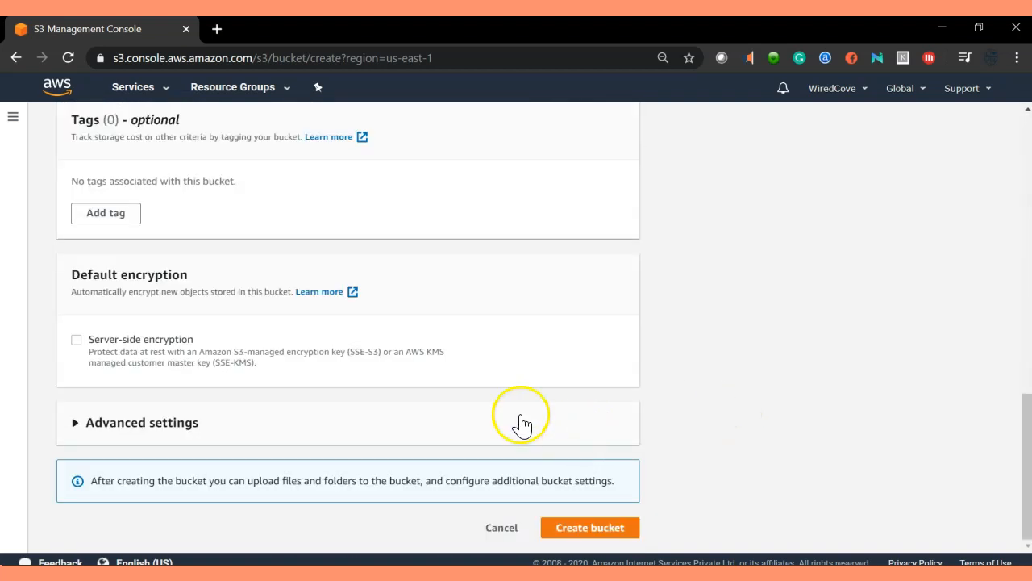
scroll(371, 310, up, 10)
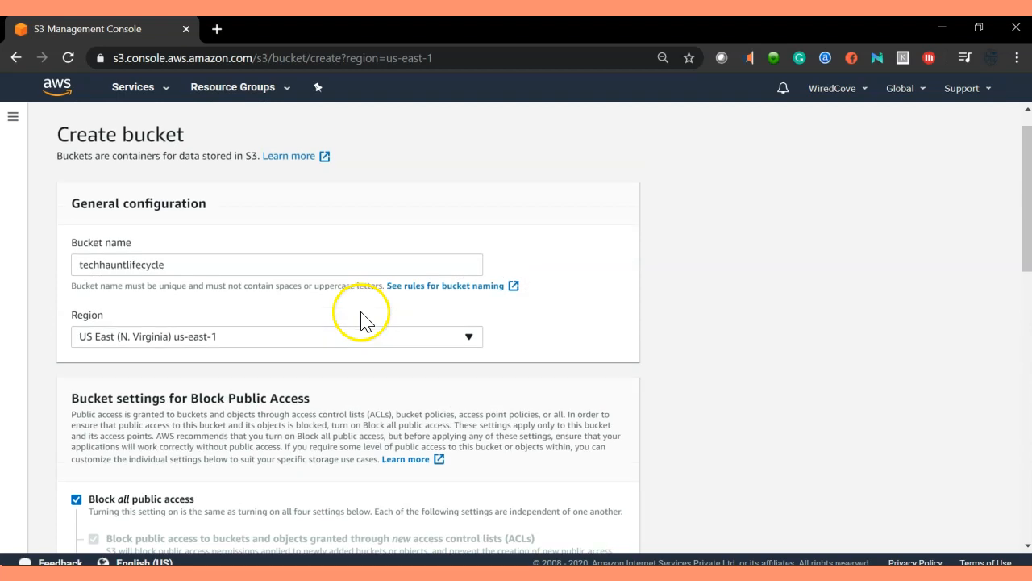
scroll(267, 338, down, 10)
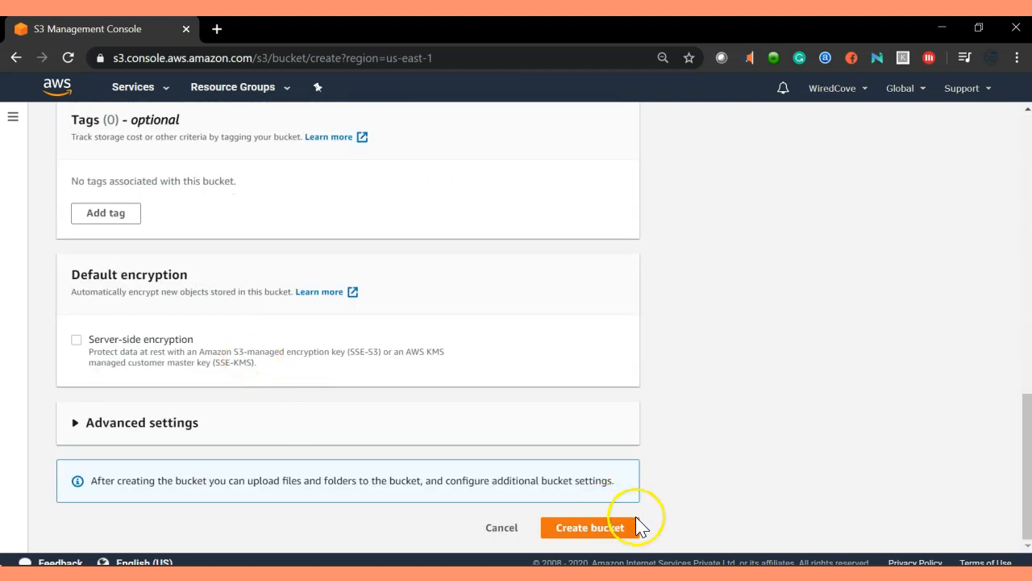
click(627, 530)
scroll(682, 354, up, 10)
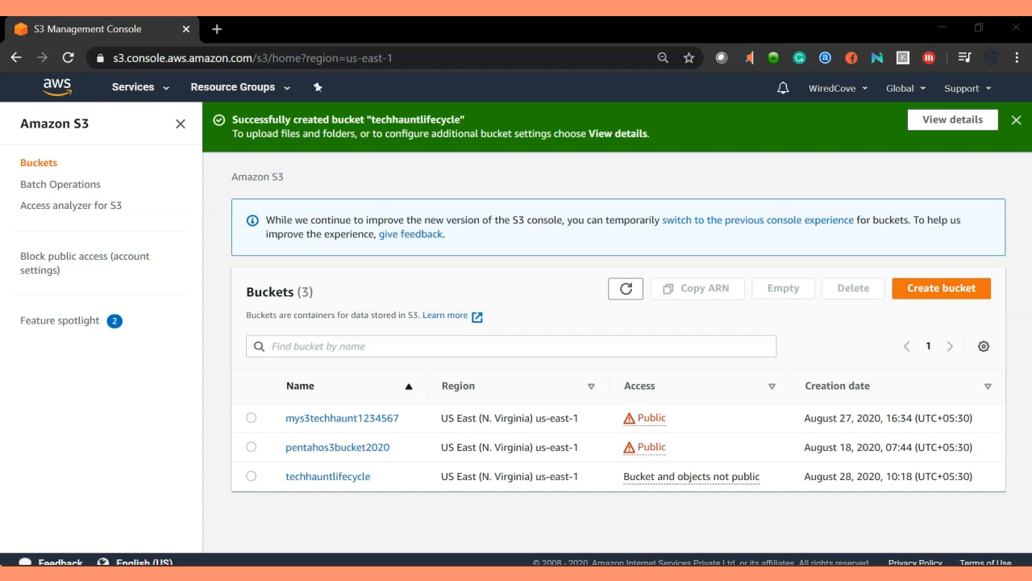
Open the techhauntlifecycle bucket and upload the file Details About SQL Jobs and Job Schedules.sql into it
drag(933, 258, 694, 351)
click(337, 476)
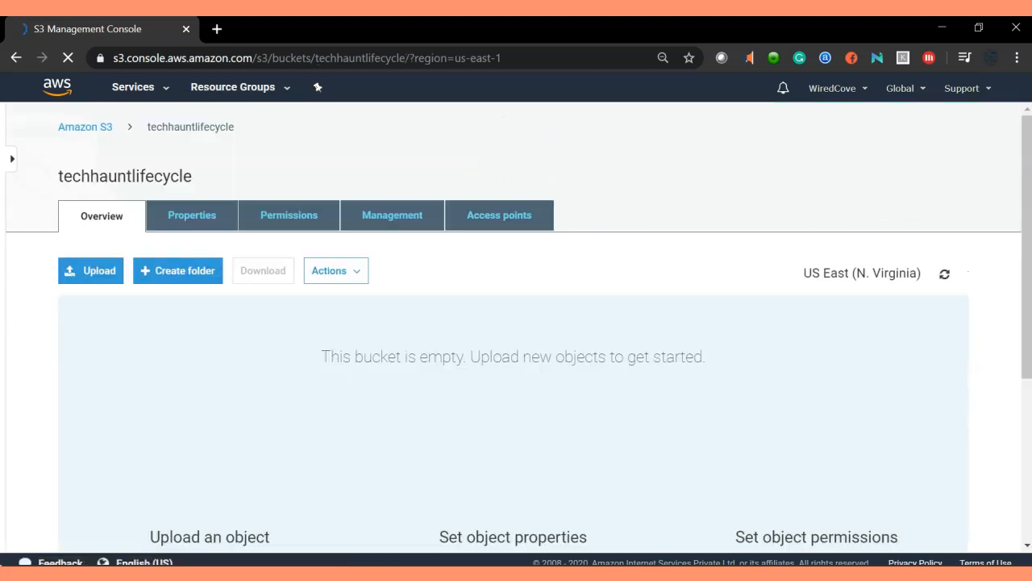
drag(904, 288, 310, 424)
scroll(270, 428, down, 1)
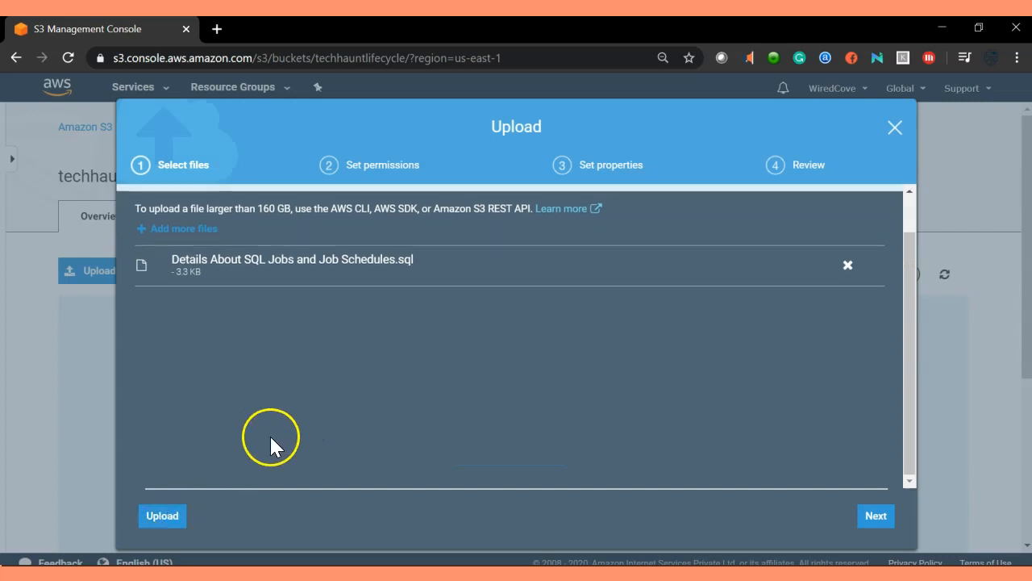
click(164, 516)
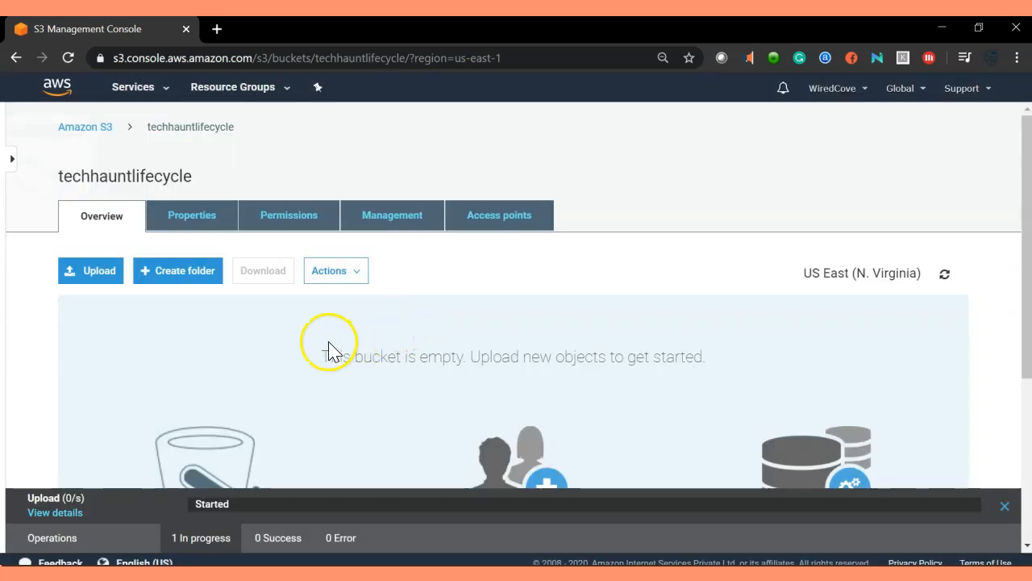
scroll(329, 352, down, 1)
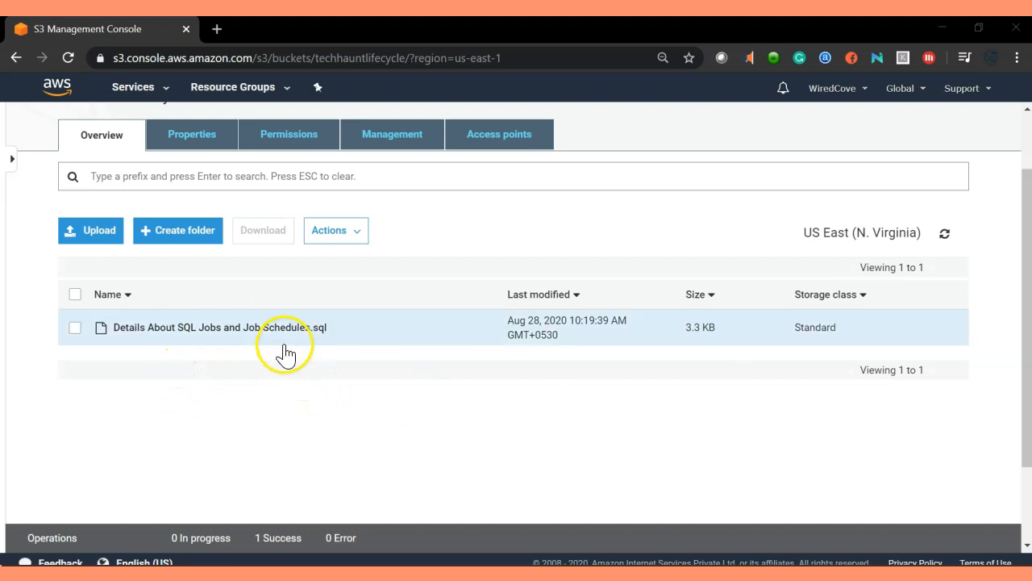
click(285, 328)
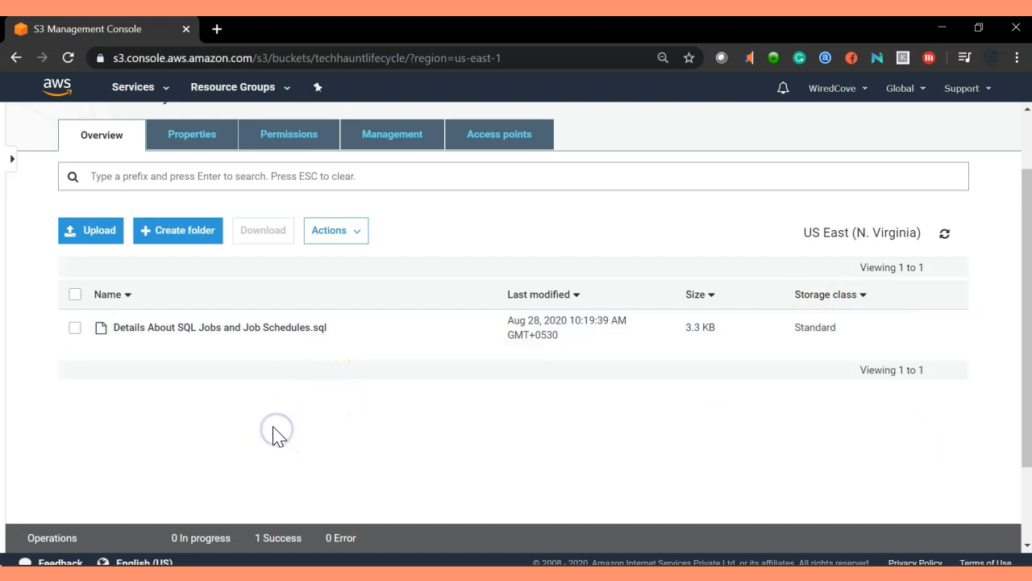
scroll(272, 422, up, 1)
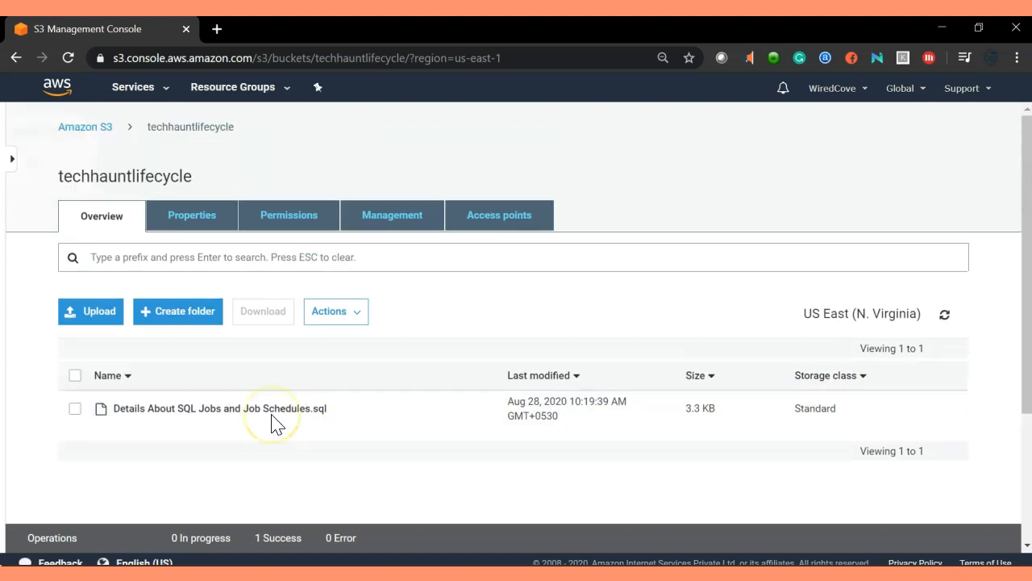
Start a new lifecycle rule for the bucket and name it Techhaunt_LifeCylceRule
click(392, 216)
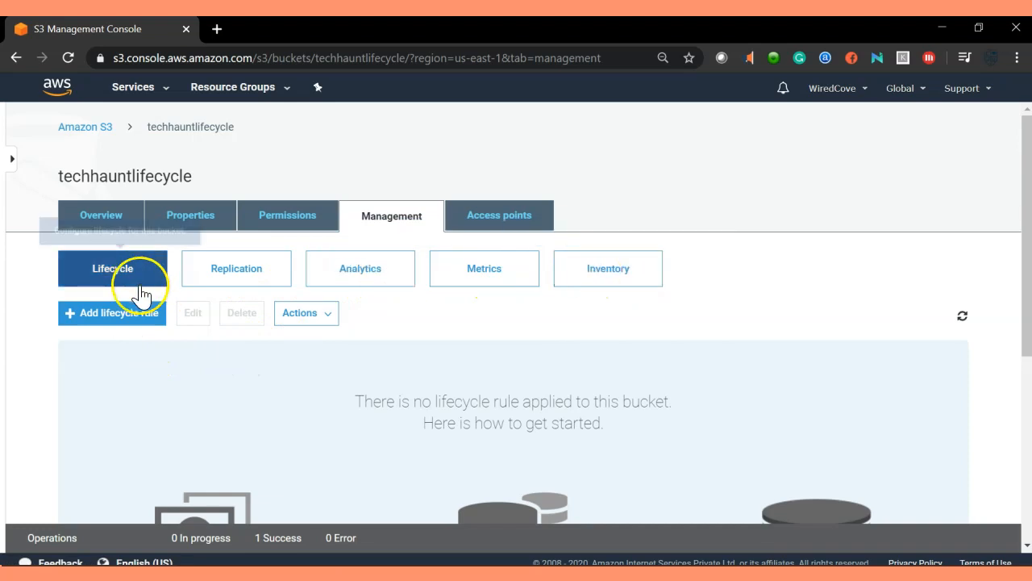
scroll(143, 334, down, 2)
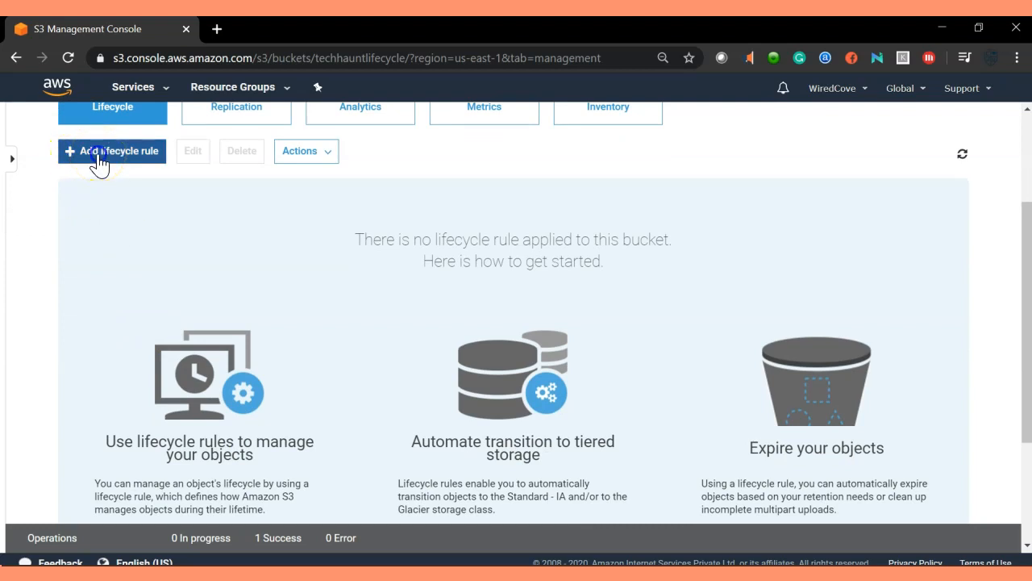
click(99, 161)
click(370, 248)
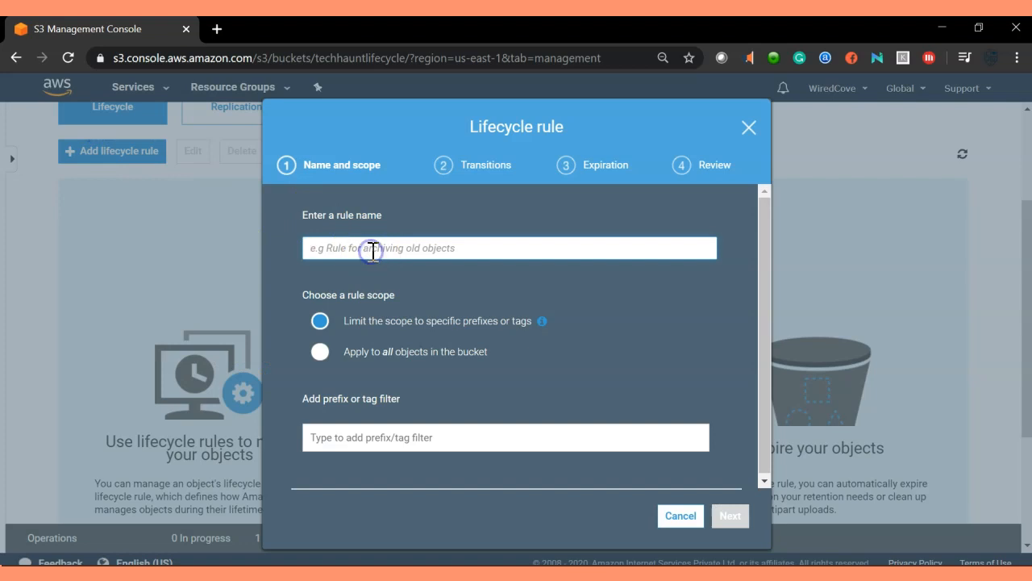
text(Techhaunt)
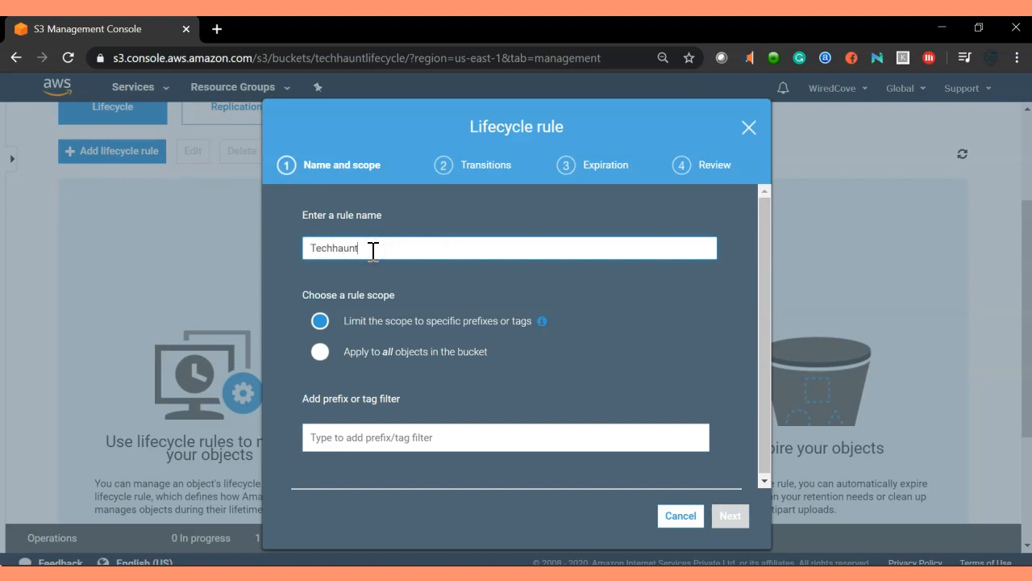
text(_Replication)
key(BackSpace)
key(BackSpace)
key(BackSpace)
key(BackSpace)
key(BackSpace)
key(BackSpace)
key(BackSpace)
key(BackSpace)
key(BackSpace)
key(BackSpace)
text(LifeCylceRule)
Set the rule scope to all objects in the bucket and proceed to the transition settings
mouse_move(545, 321)
click(410, 440)
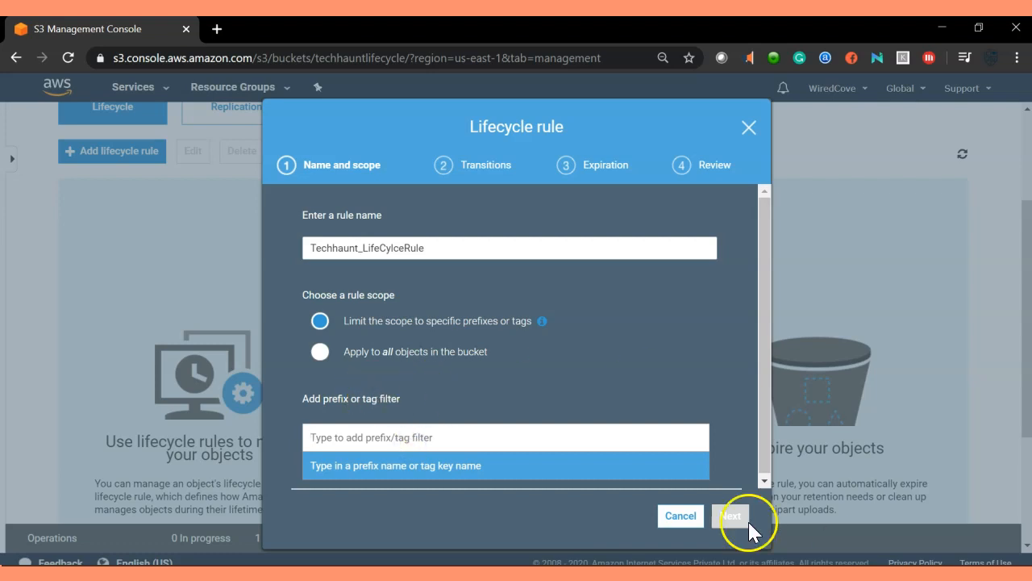
click(593, 368)
click(647, 323)
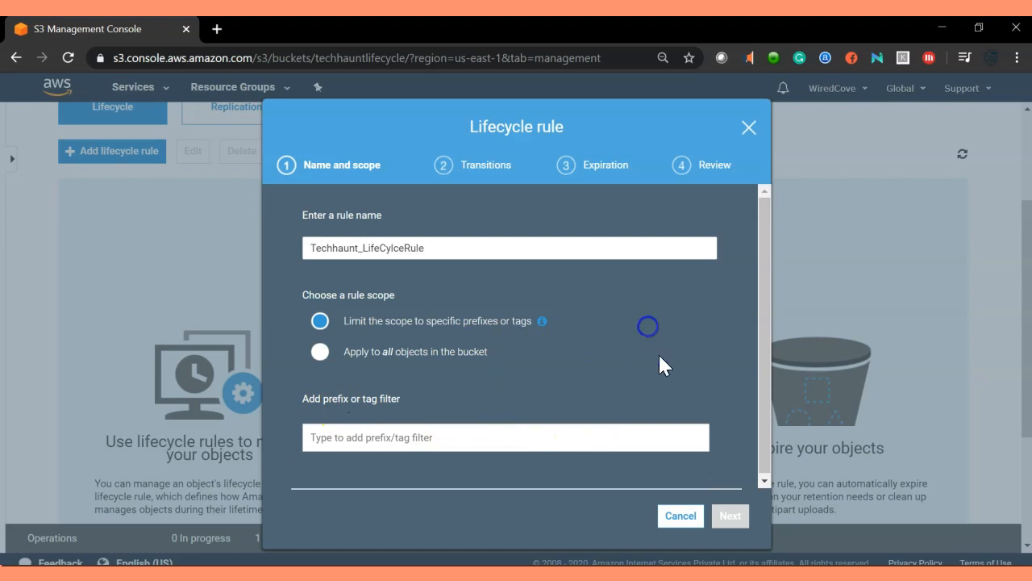
click(763, 462)
click(321, 349)
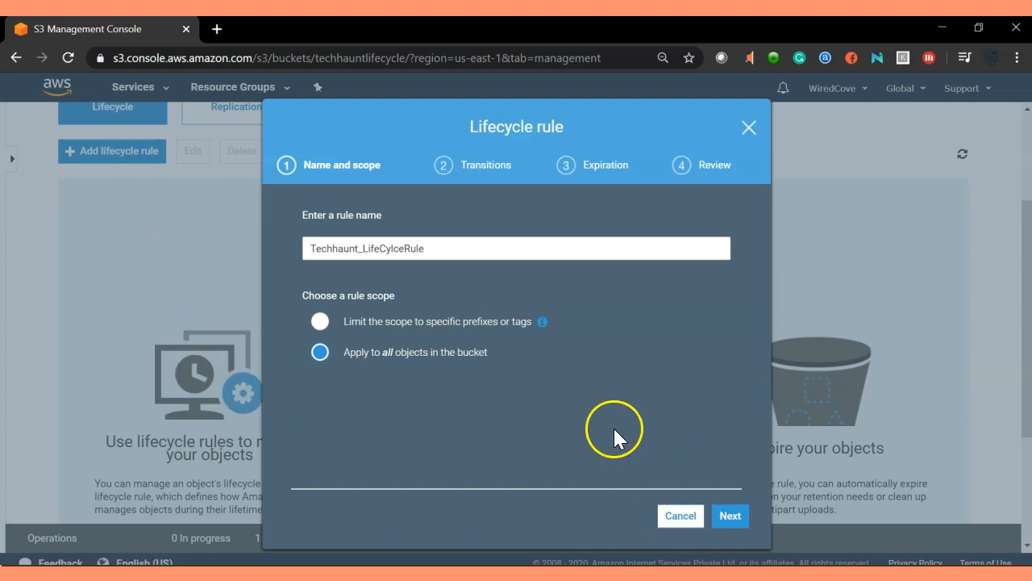
click(730, 523)
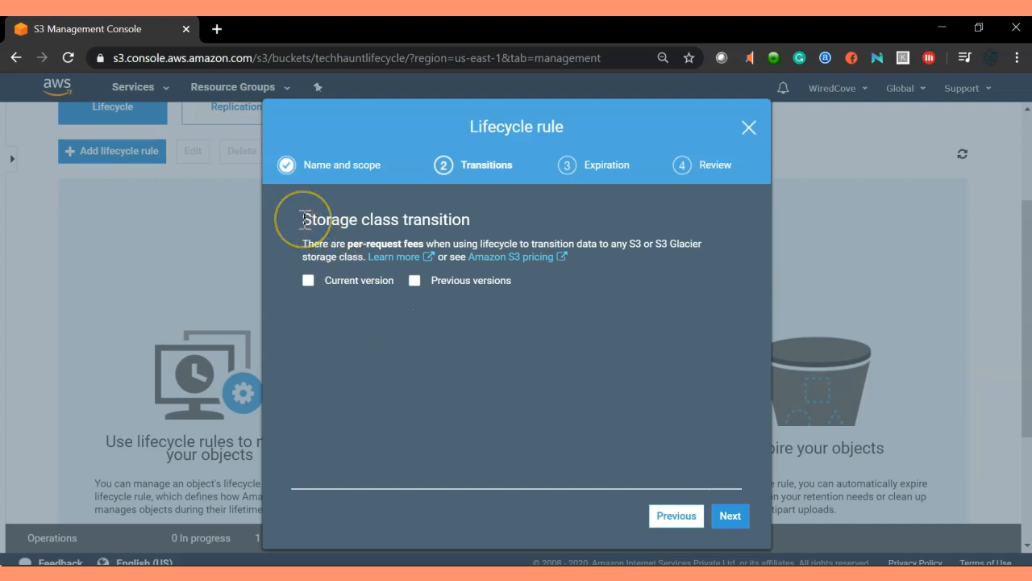
Enable storage class transitions for the current version of objects and add a transition to One Zone-IA
drag(304, 241, 548, 242)
drag(617, 241, 650, 243)
click(682, 250)
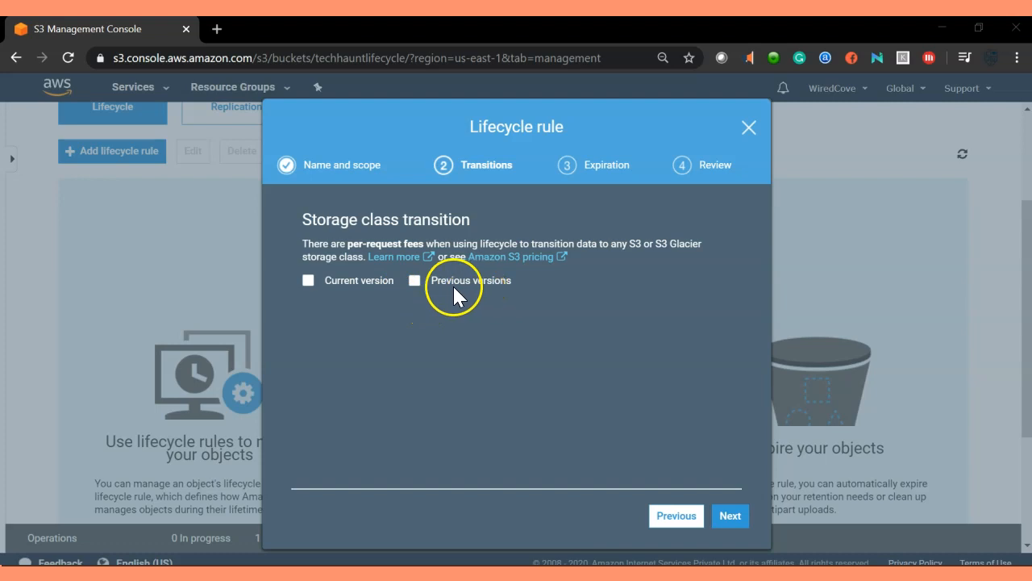
click(320, 281)
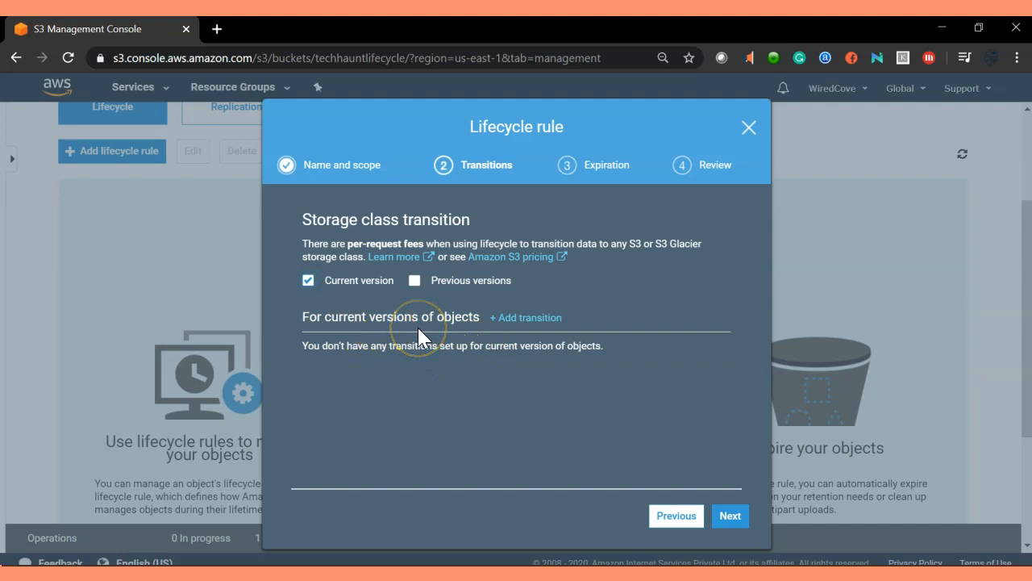
click(543, 321)
click(504, 370)
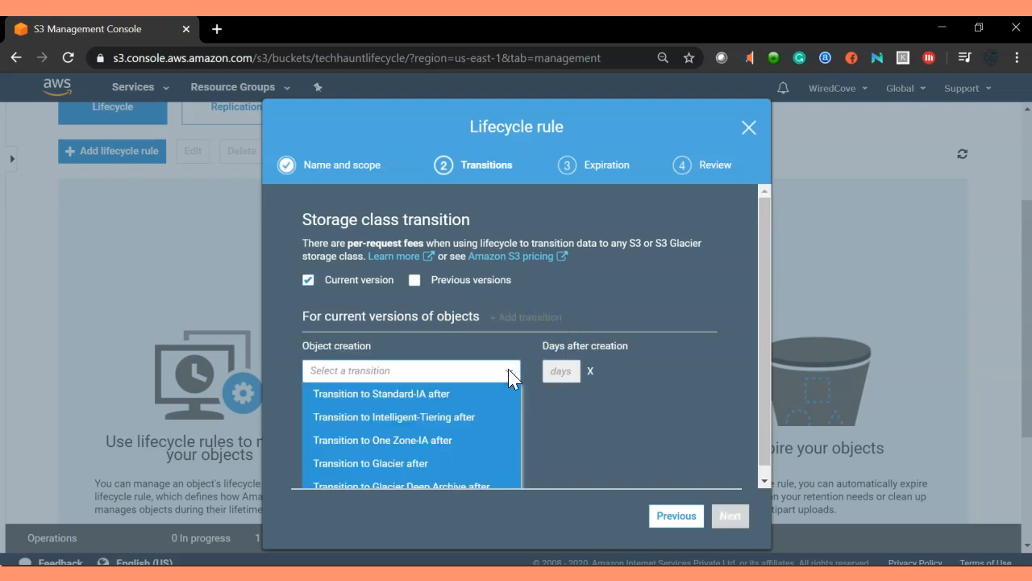
click(613, 424)
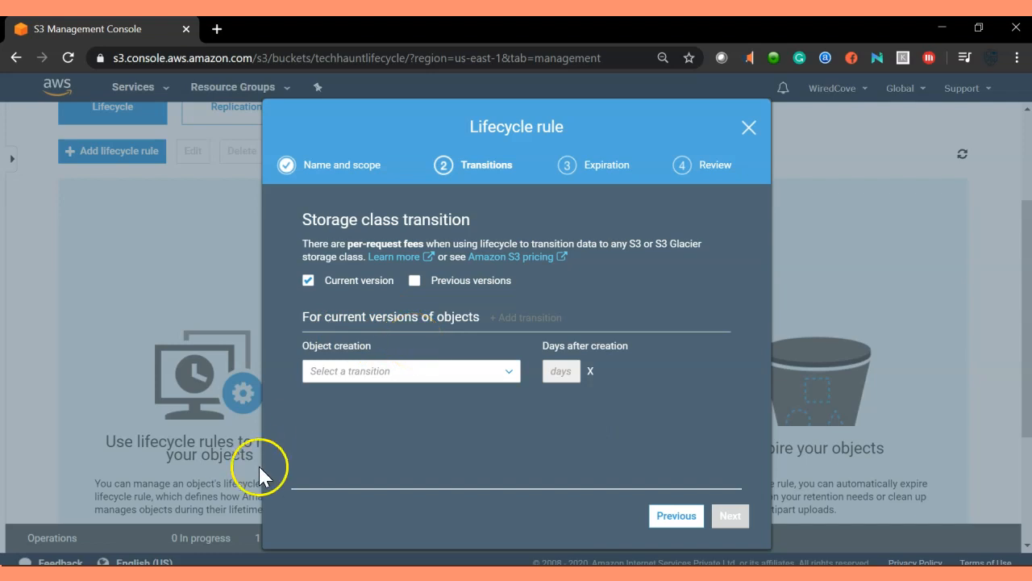
click(475, 373)
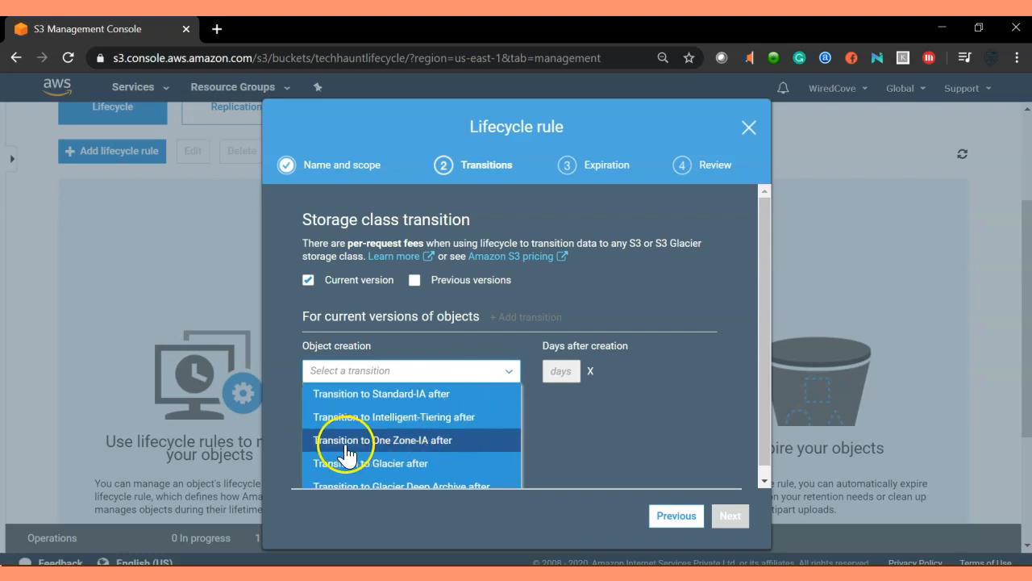
click(444, 446)
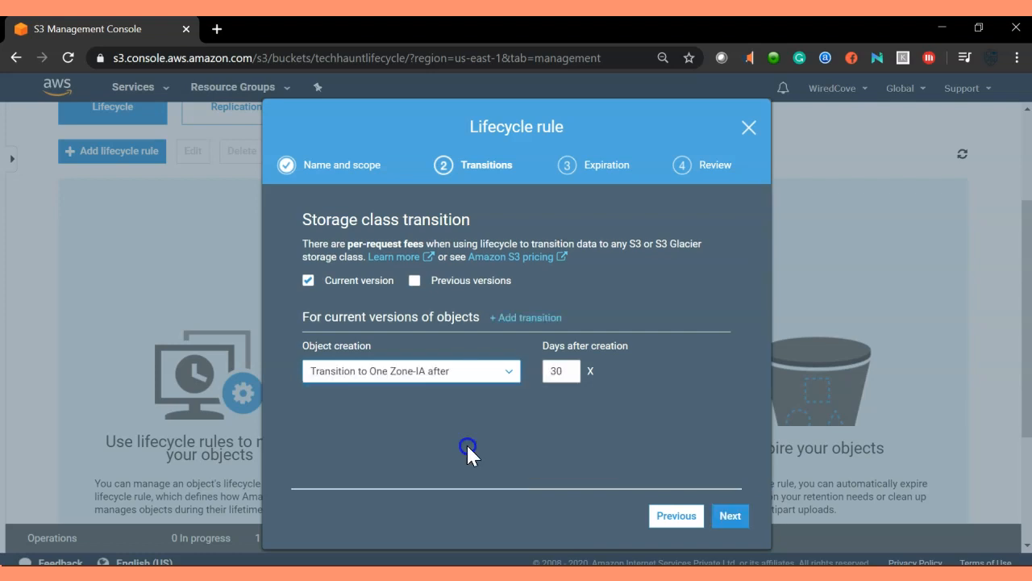
Try 20 days after creation for the One Zone-IA transition, and set the value back to 30
click(563, 373)
double_click(555, 371)
click(555, 371)
double_click(553, 371)
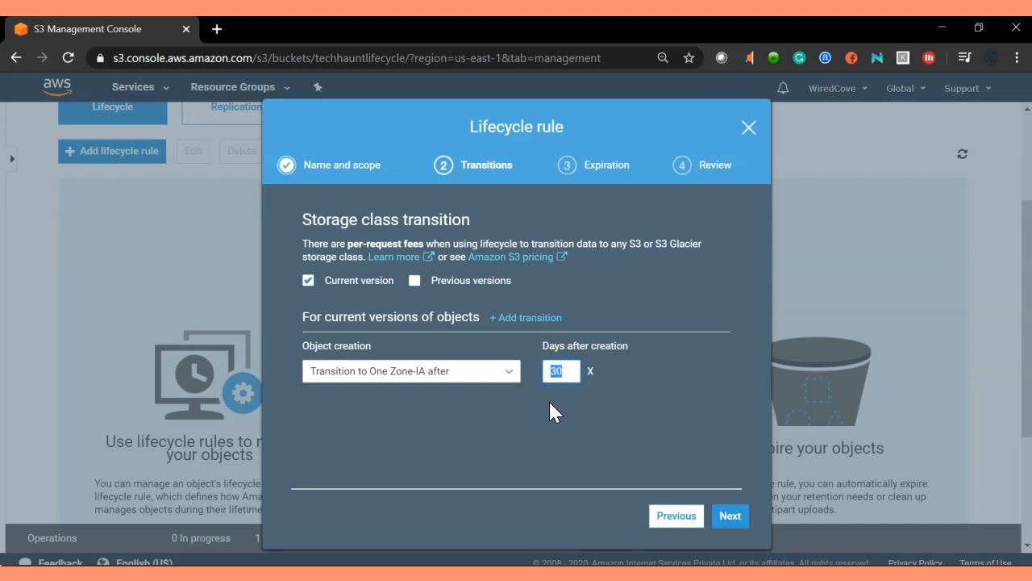
text(20)
click(557, 460)
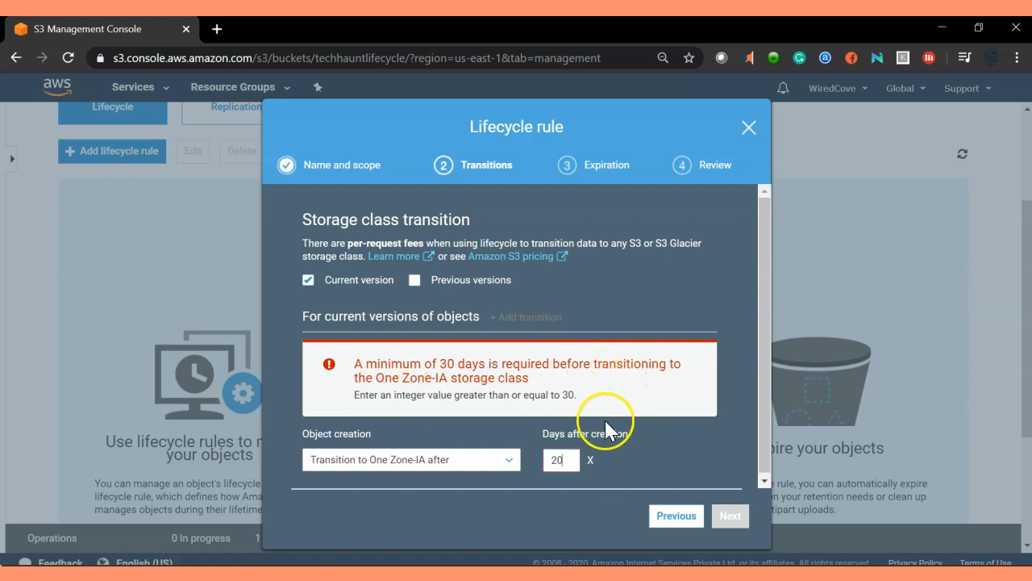
drag(562, 459, 547, 460)
text(30)
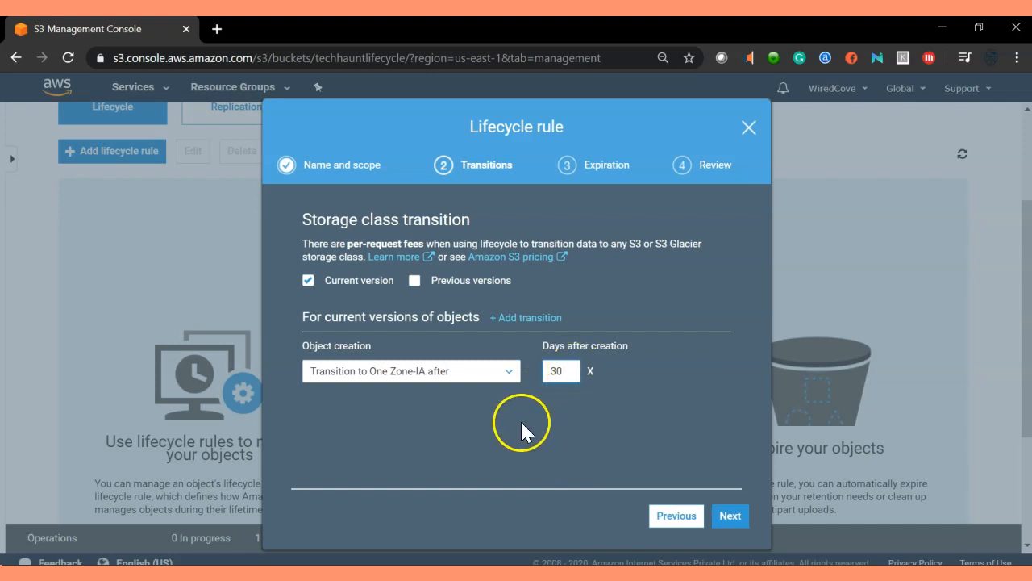
Try switching the current-version transition to Standard-IA with 3 days after creation
click(446, 373)
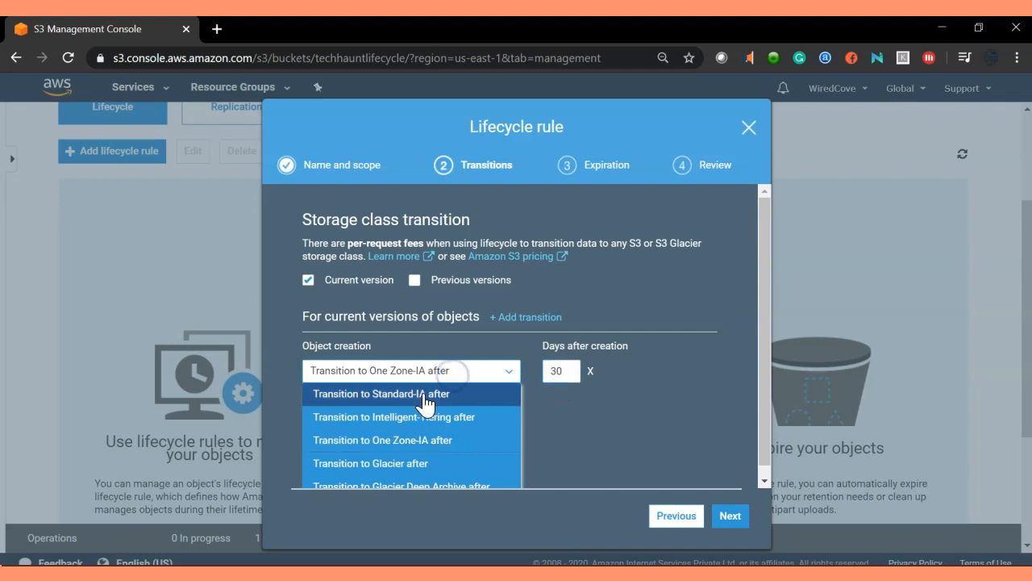
click(424, 394)
drag(564, 374, 538, 379)
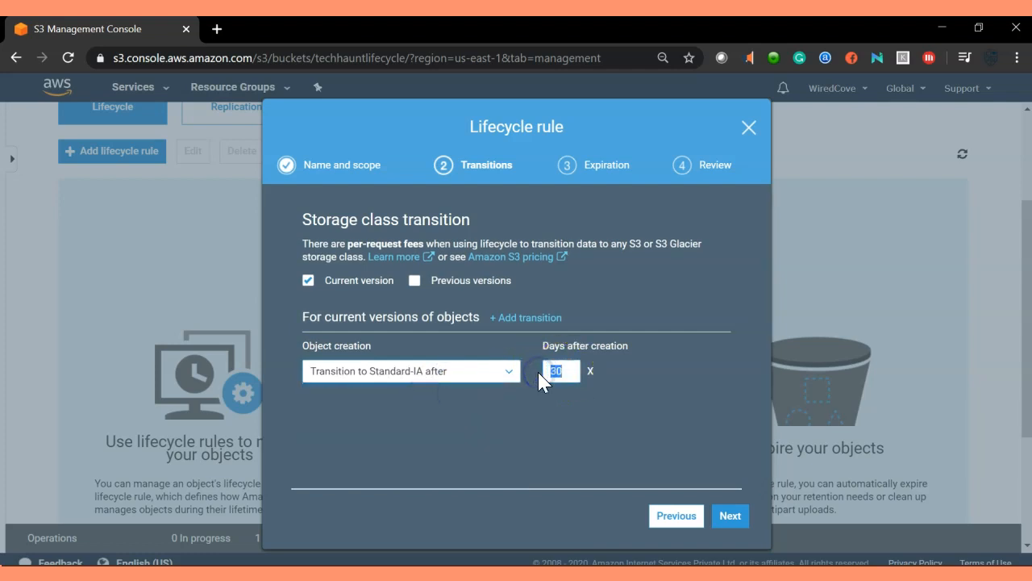
text(3)
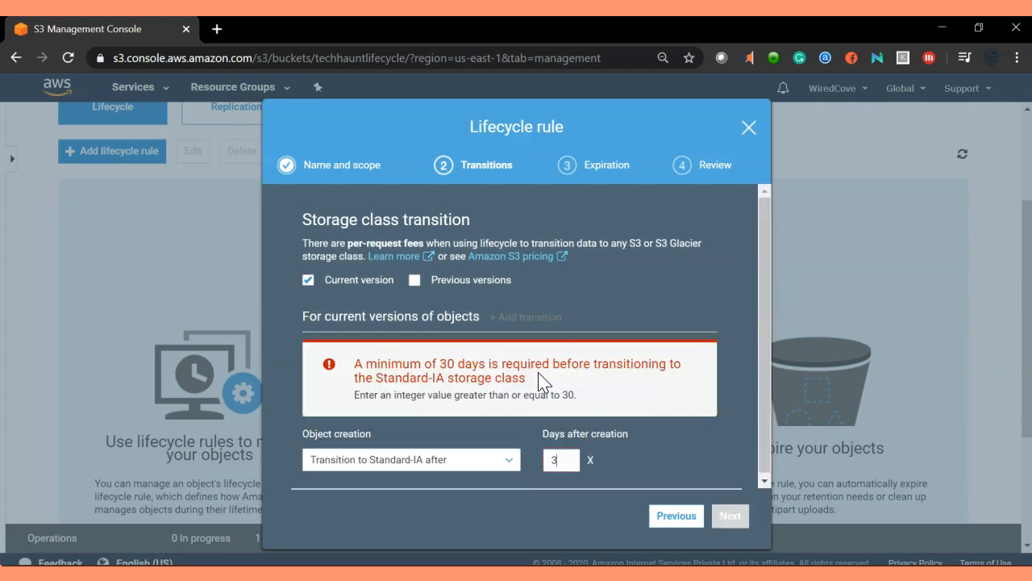
Try an Intelligent-Tiering transition for the current version with 1 day after creation
click(474, 461)
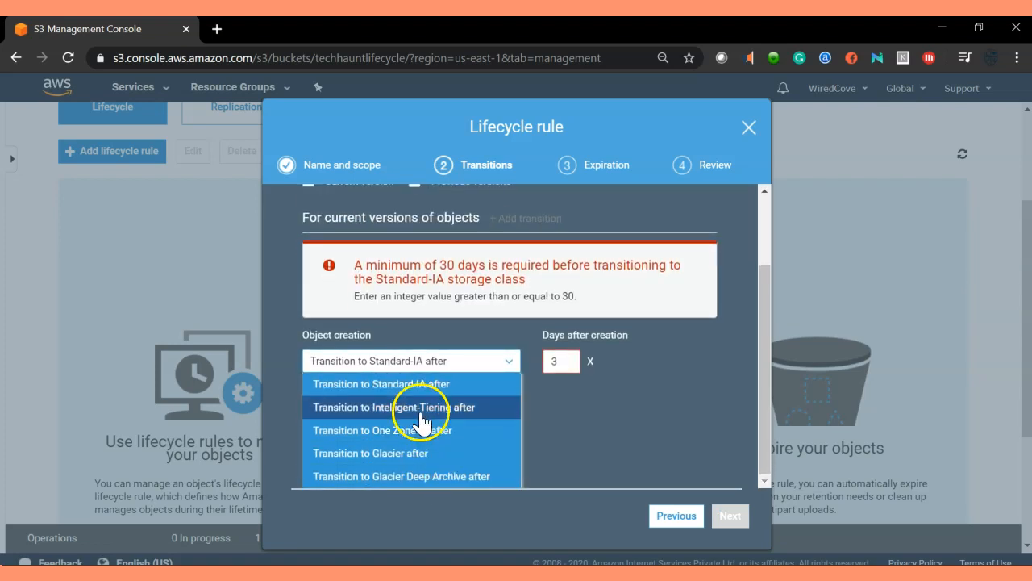
click(422, 411)
click(571, 370)
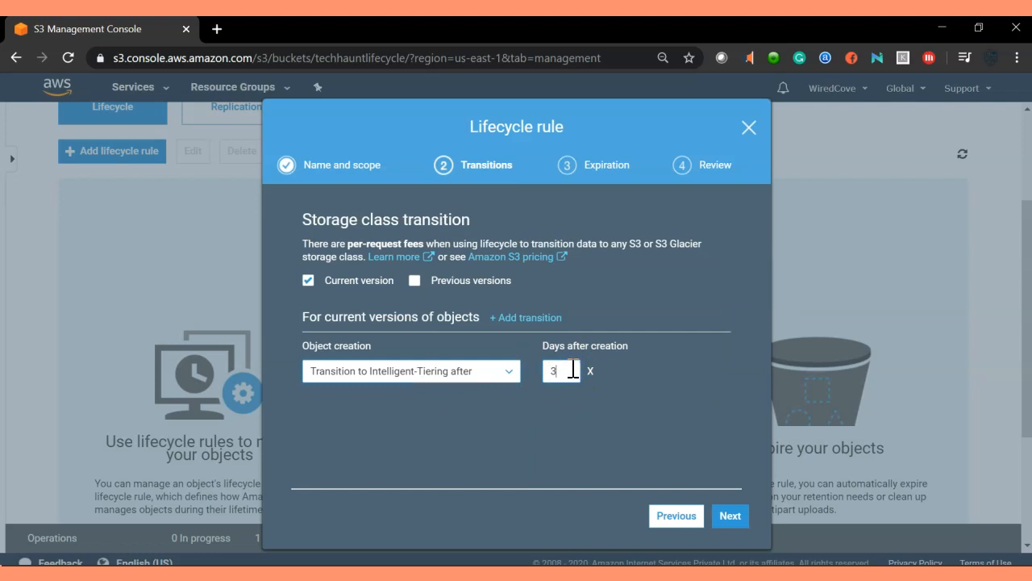
key(BackSpace)
text(1)
Try the Glacier storage class for the current-version transition and read the notice about costs for small objects
click(508, 373)
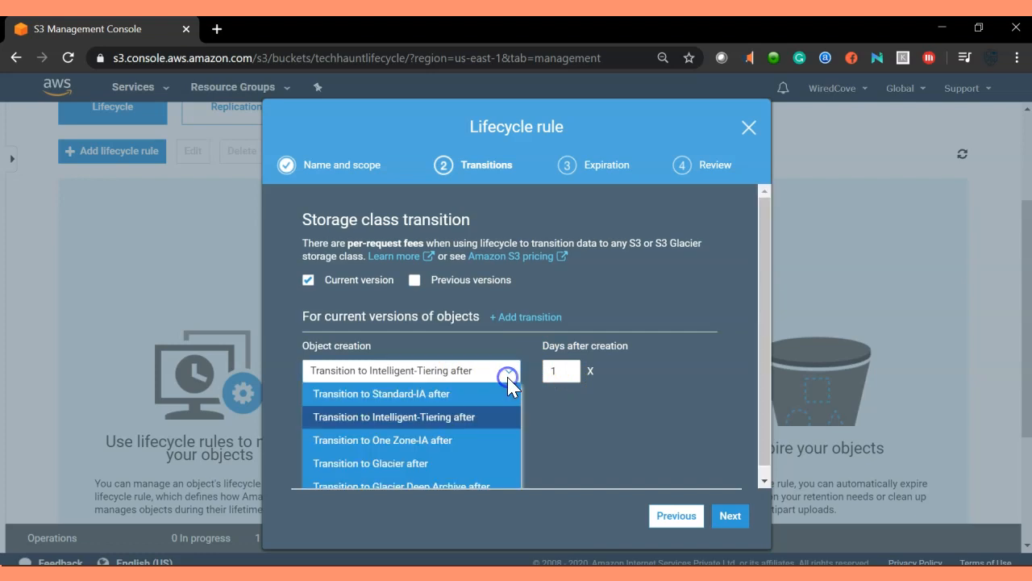
click(420, 466)
scroll(479, 368, down, 2)
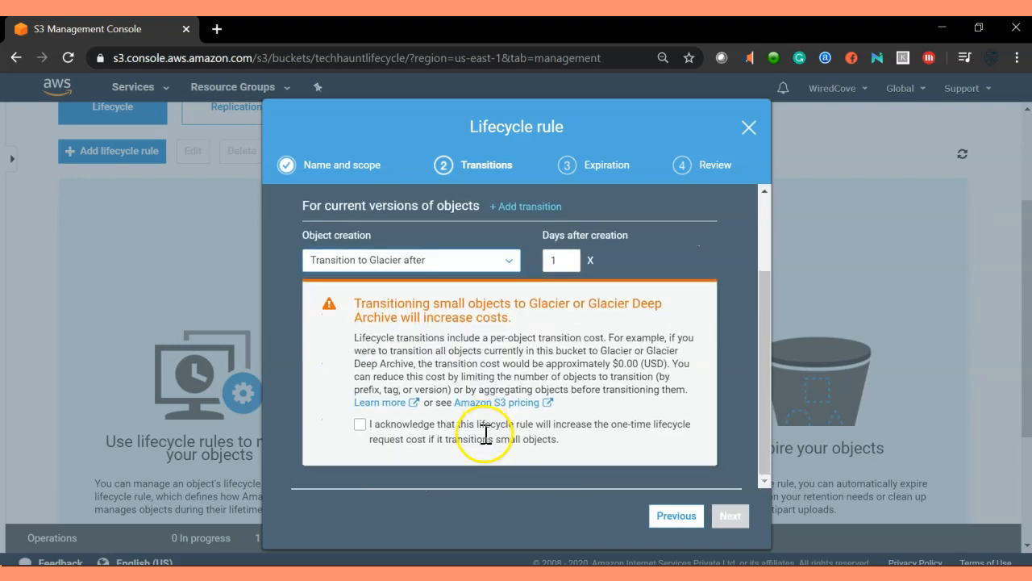
drag(376, 338, 538, 353)
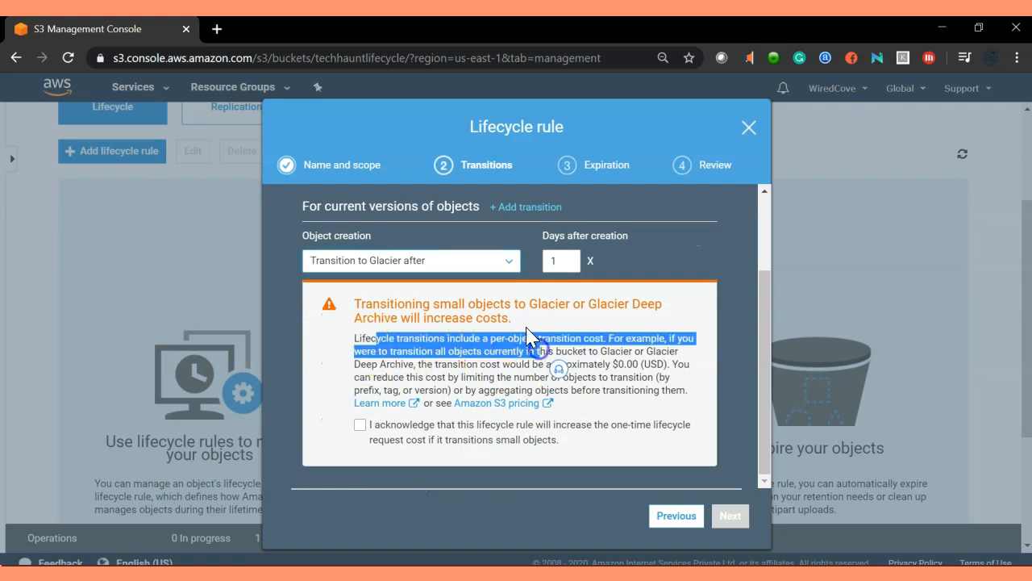
drag(397, 309, 519, 318)
click(514, 336)
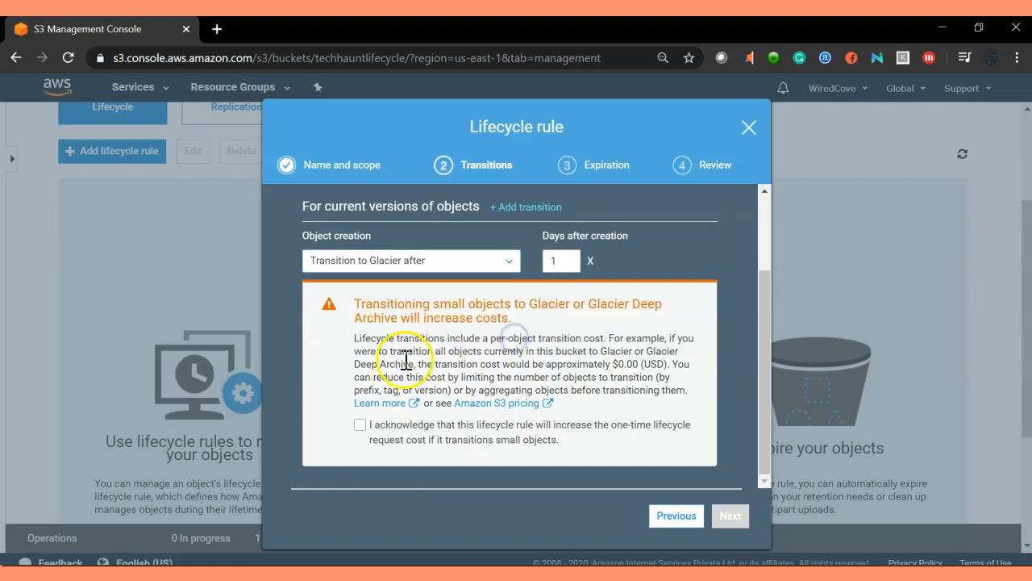
drag(385, 305, 505, 305)
click(584, 306)
drag(362, 314, 506, 326)
click(507, 326)
Try the Glacier Deep Archive storage class for the transition and look through the other available storage classes
click(508, 261)
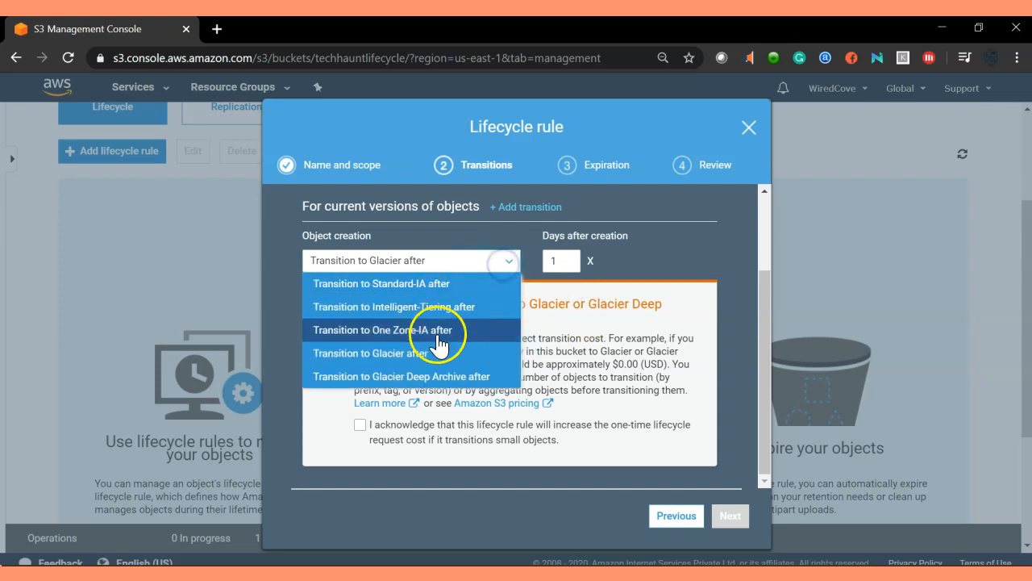
click(423, 376)
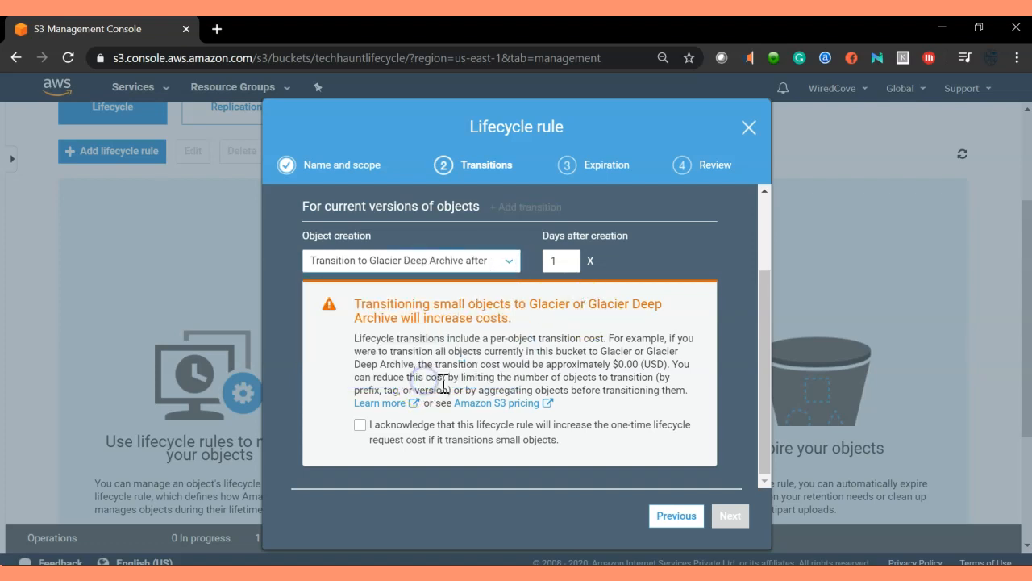
click(510, 262)
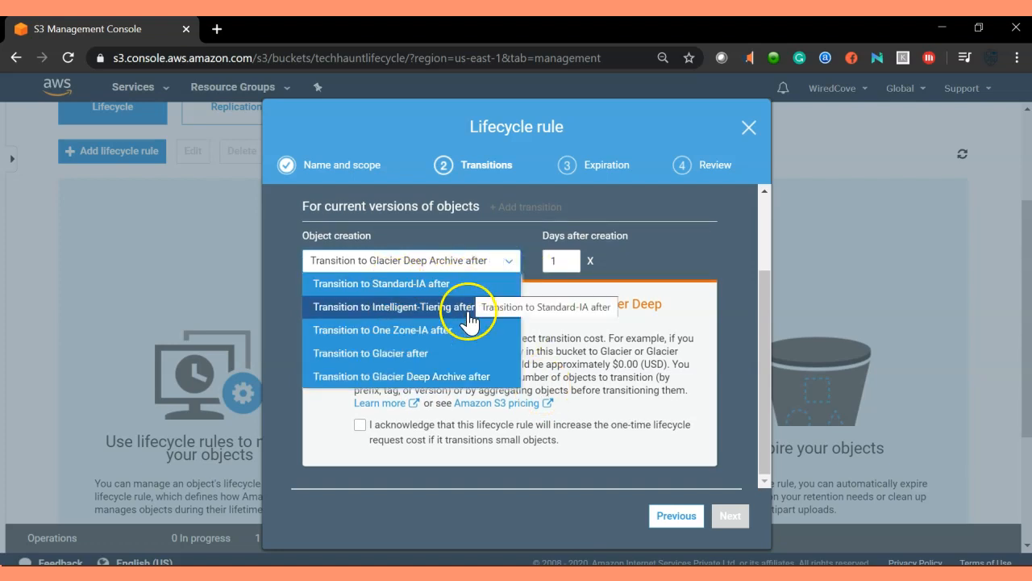
scroll(415, 353, up, 1)
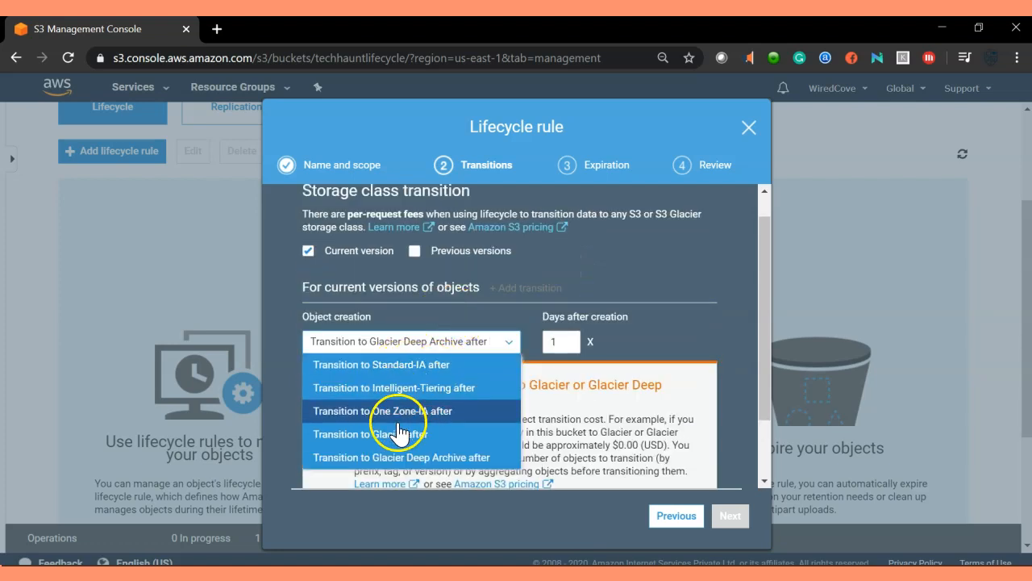
scroll(409, 395, down, 1)
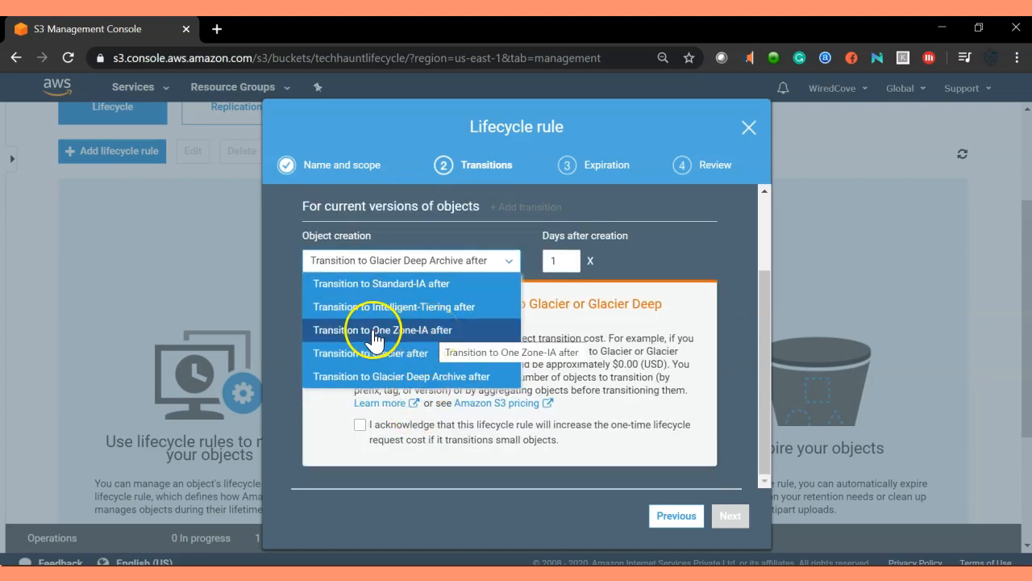
Set the current-version transition to One Zone-IA at 30 days after creation
click(411, 333)
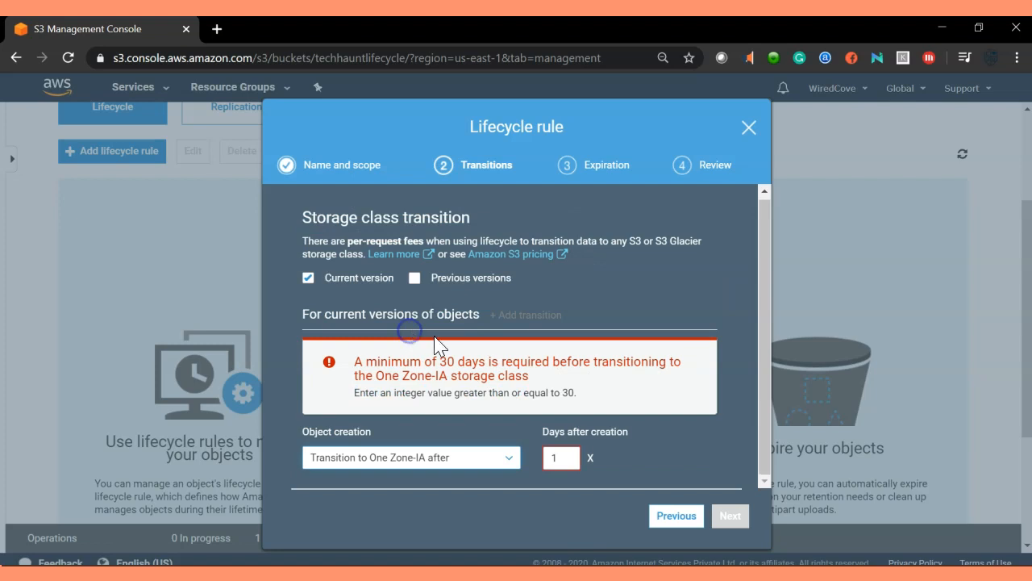
click(544, 461)
double_click(543, 462)
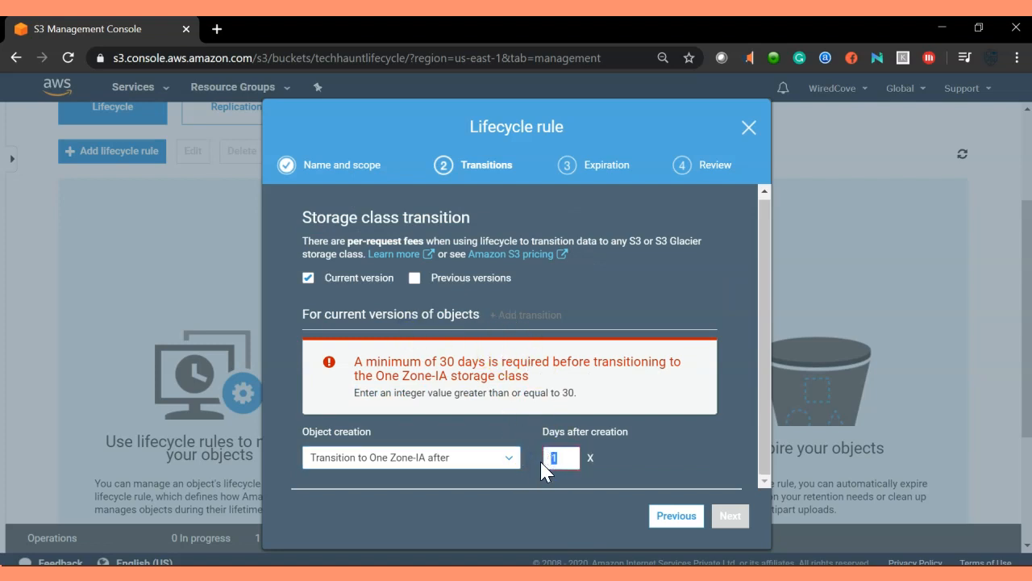
text(30)
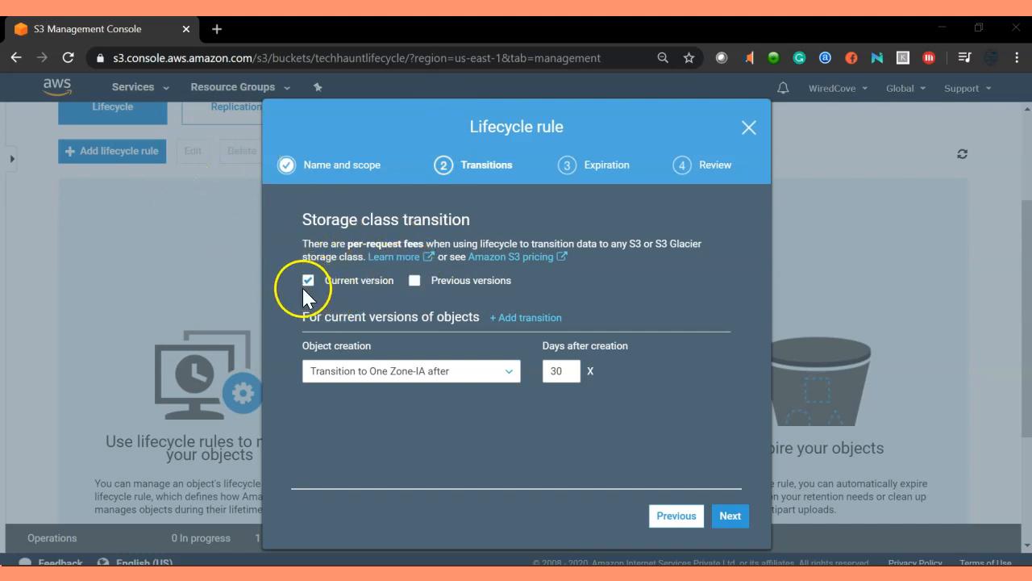
Add a second transition for current versions of objects that moves them to Glacier
click(524, 318)
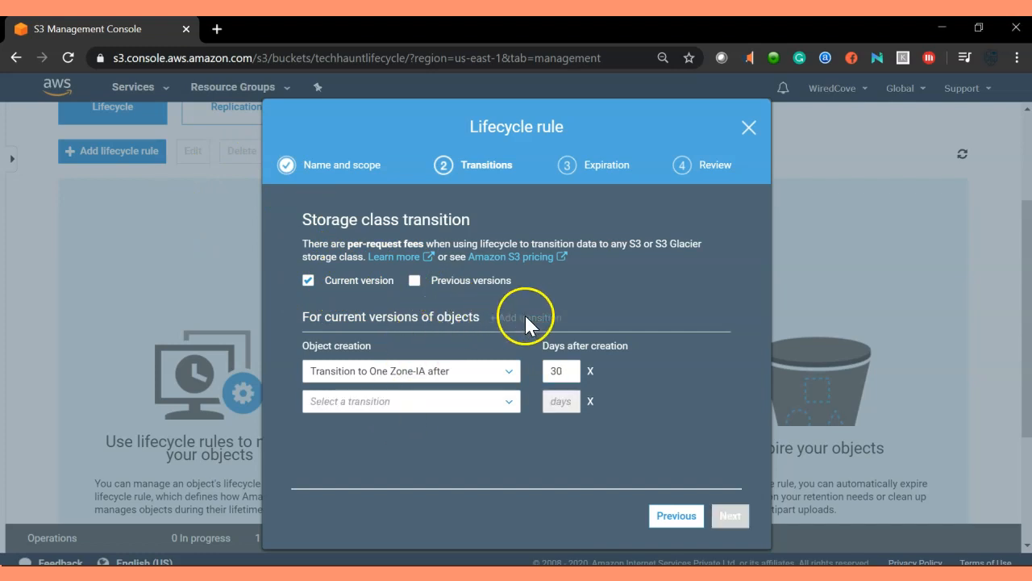
click(435, 412)
scroll(434, 440, down, 1)
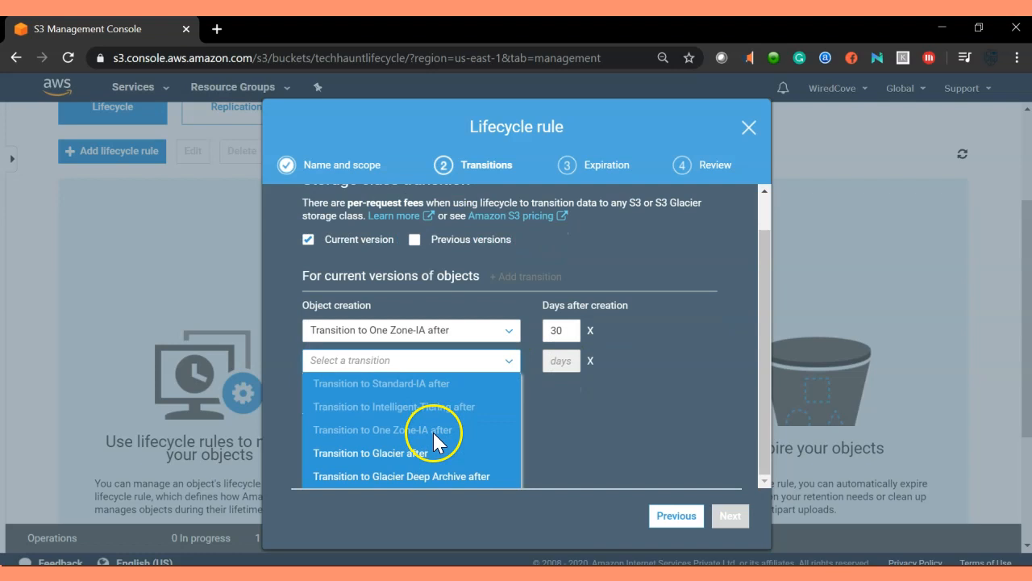
click(376, 456)
Try 20 days after creation for the Glacier transition, and set the value back to 60
double_click(557, 360)
scroll(525, 403, down, 1)
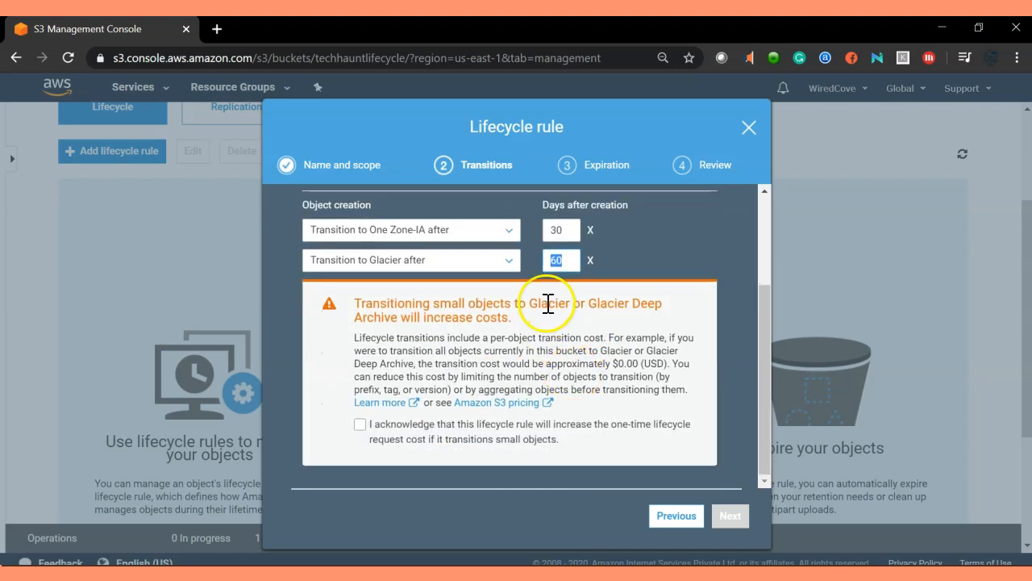
text(20)
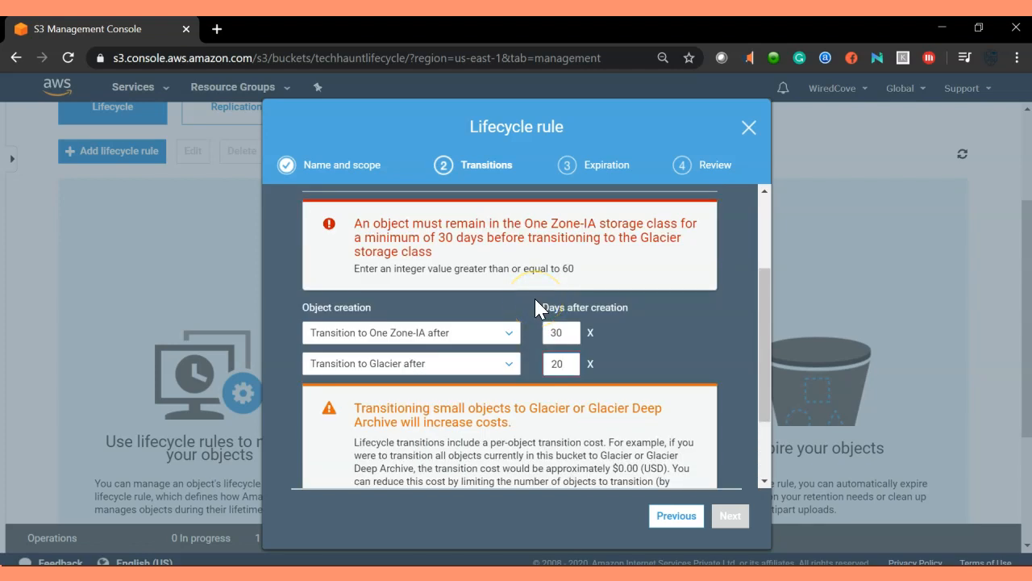
drag(576, 363, 546, 365)
key(BackSpace)
text(60)
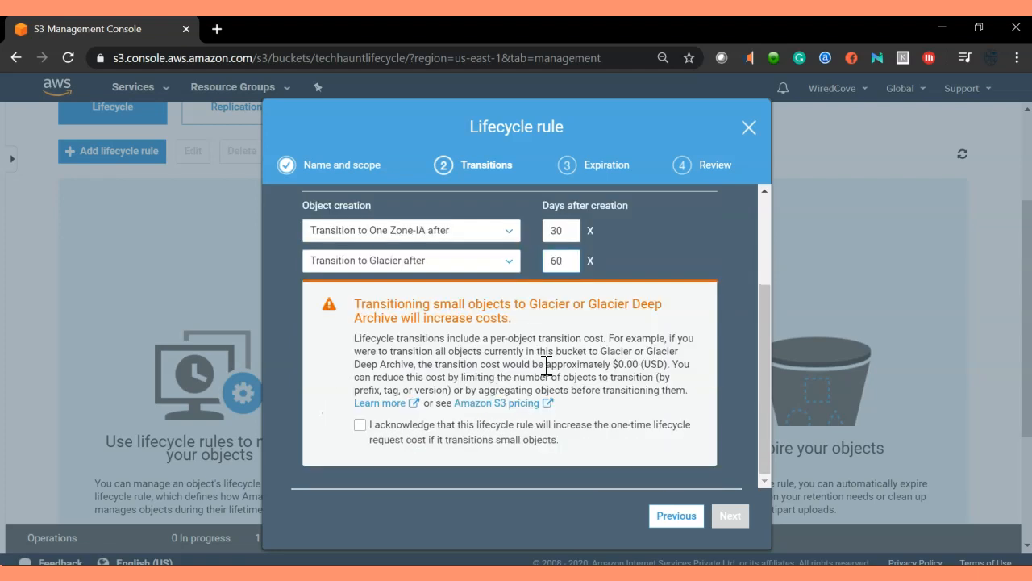
Set the Glacier transition to 90 days after creation and acknowledge the increased one-time lifecycle request cost
key(BackSpace)
key(BackSpace)
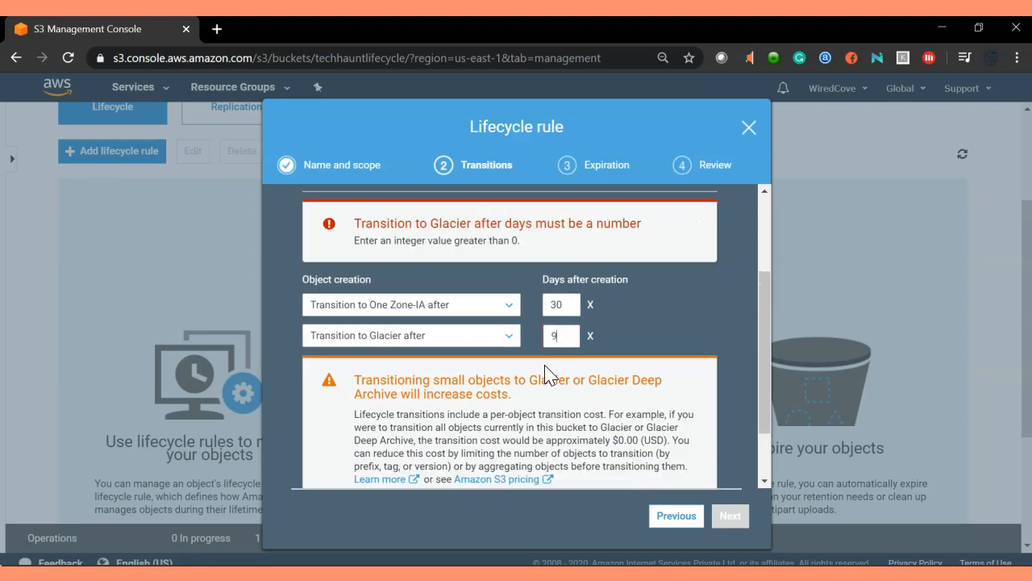
text(90)
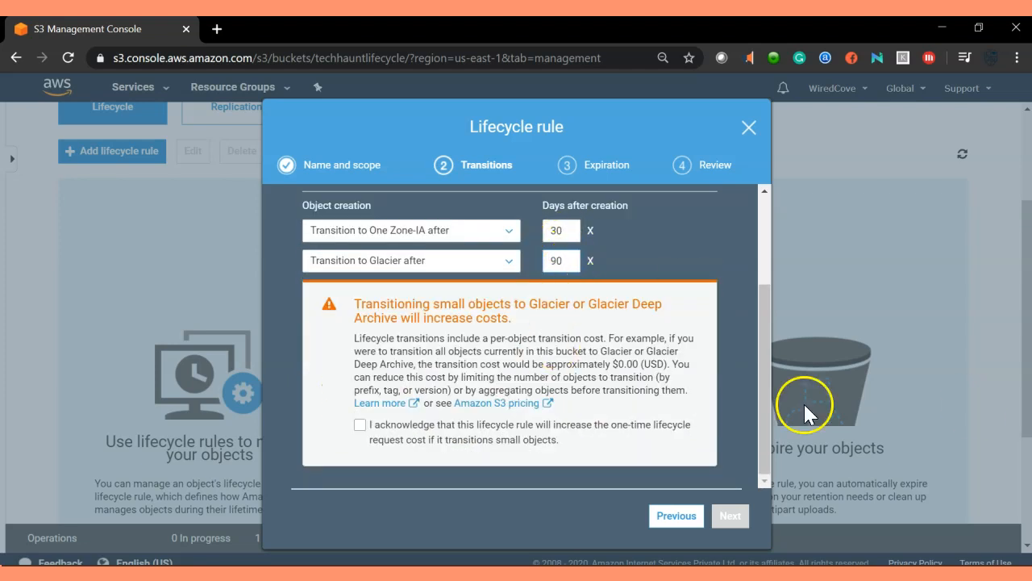
click(360, 425)
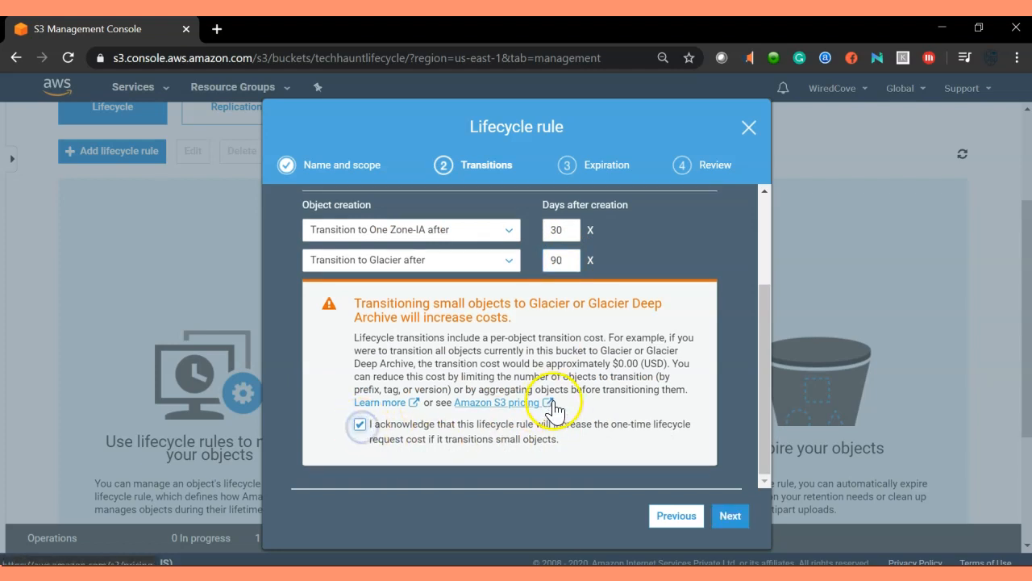
Skip the expiration settings and acknowledge in the review that the rule applies to all objects in the bucket
click(729, 520)
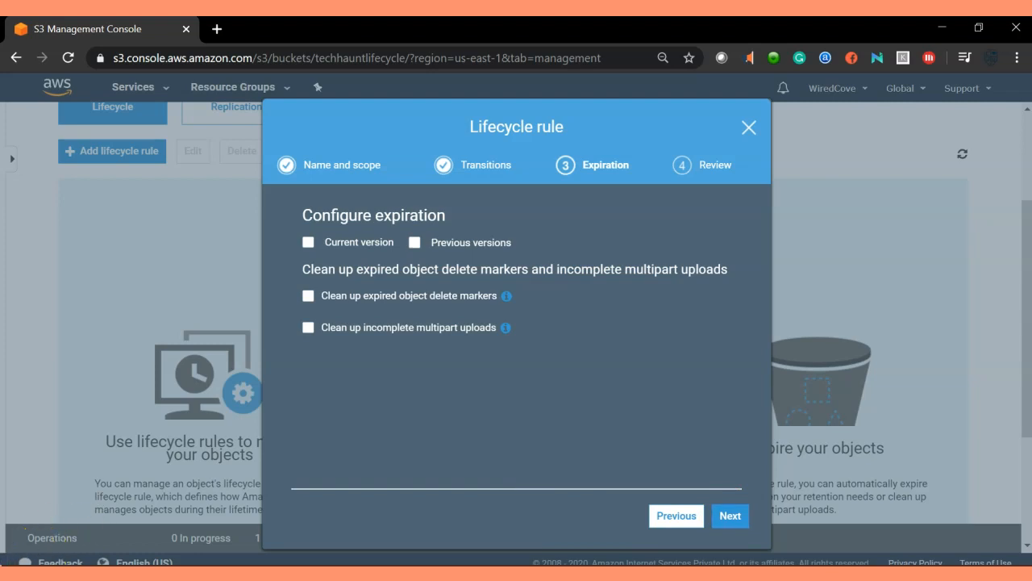
click(729, 519)
scroll(476, 354, down, 1)
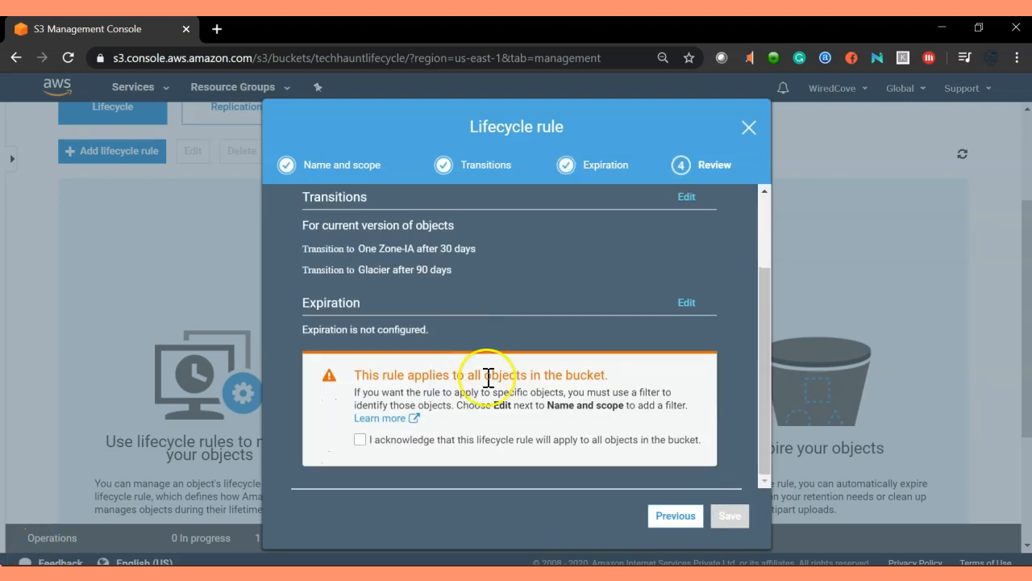
click(360, 440)
Review the lifecycle rule's name, scope, and the storage classes and days of its two transitions
scroll(613, 408, up, 1)
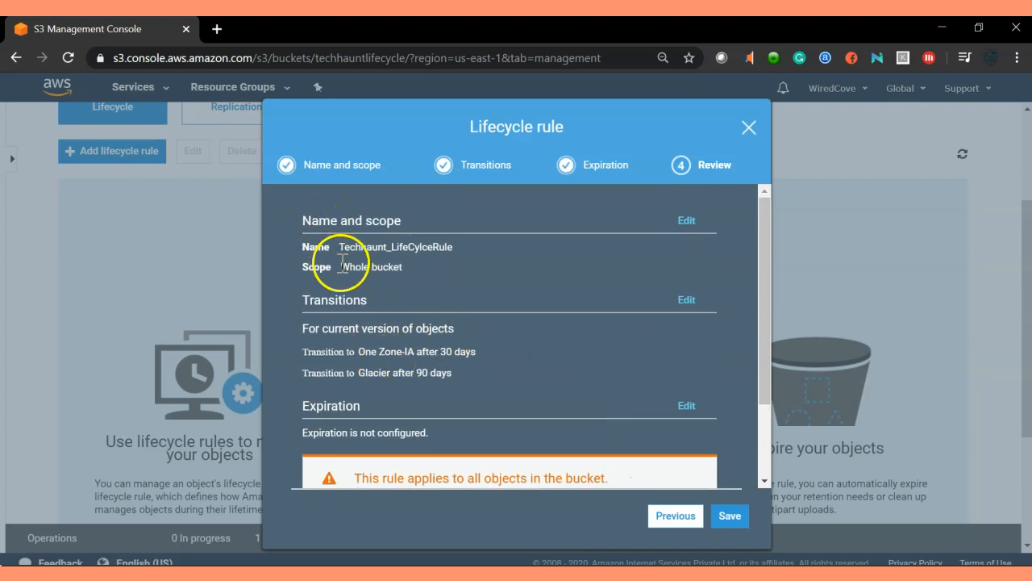
drag(339, 247, 486, 252)
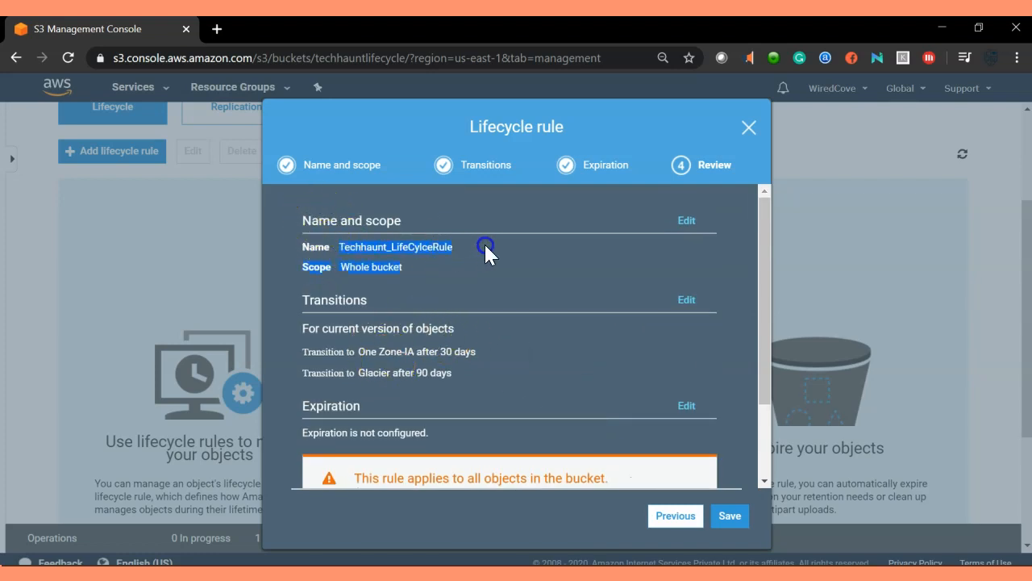
click(440, 268)
drag(342, 267, 483, 277)
scroll(444, 267, down, 1)
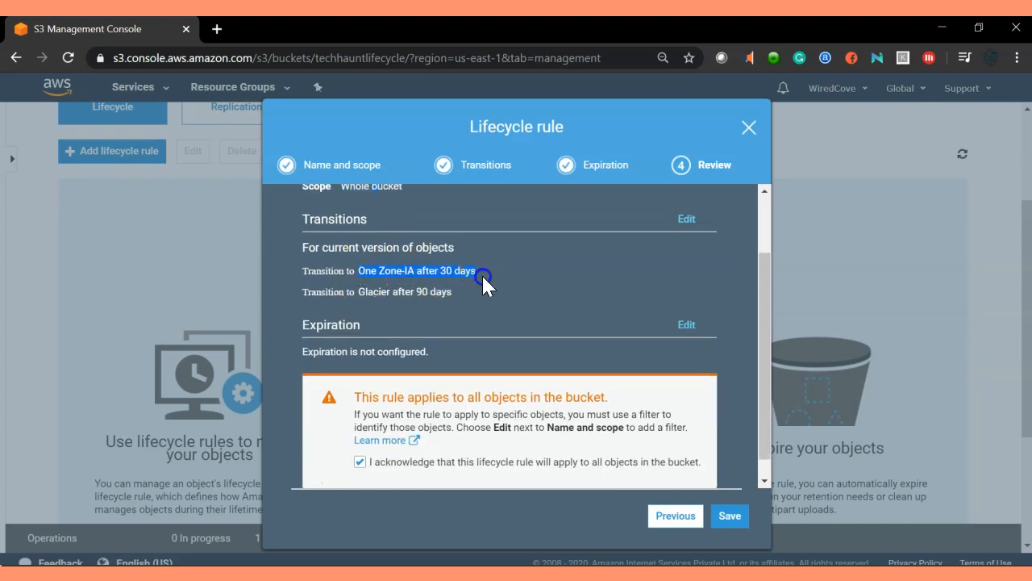
drag(376, 272, 409, 274)
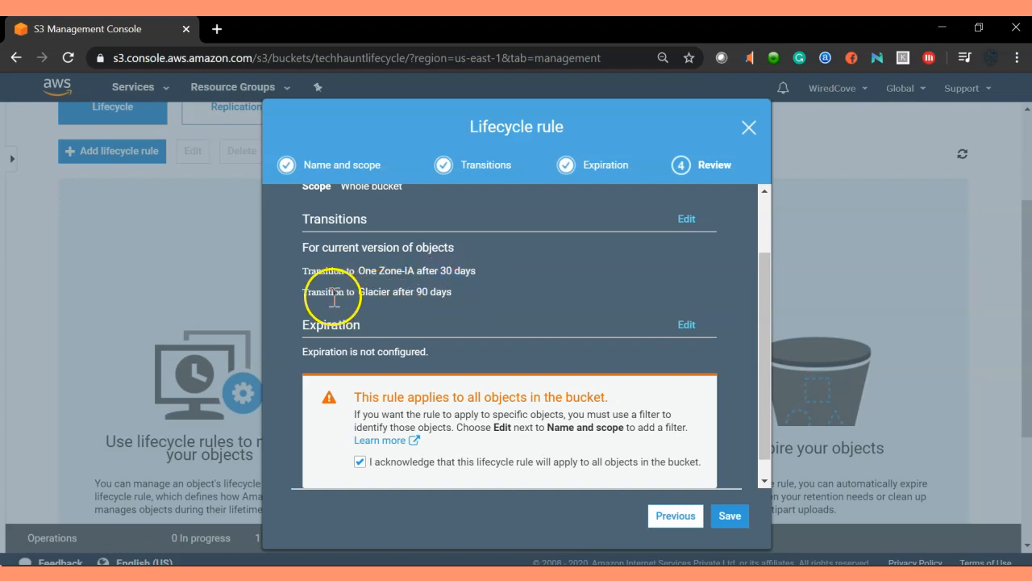
drag(309, 292, 449, 292)
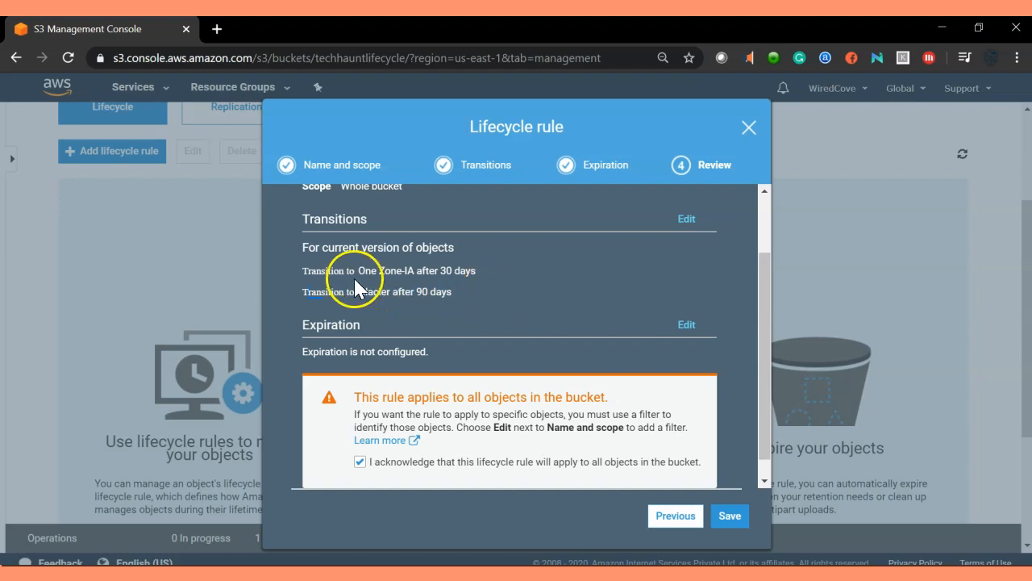
drag(304, 271, 545, 273)
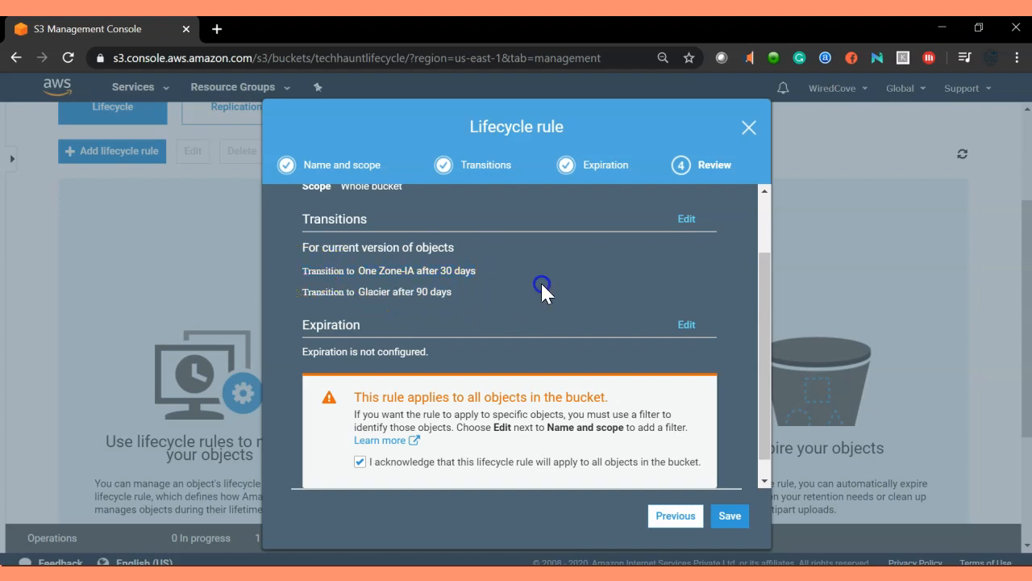
click(362, 273)
drag(361, 272, 405, 272)
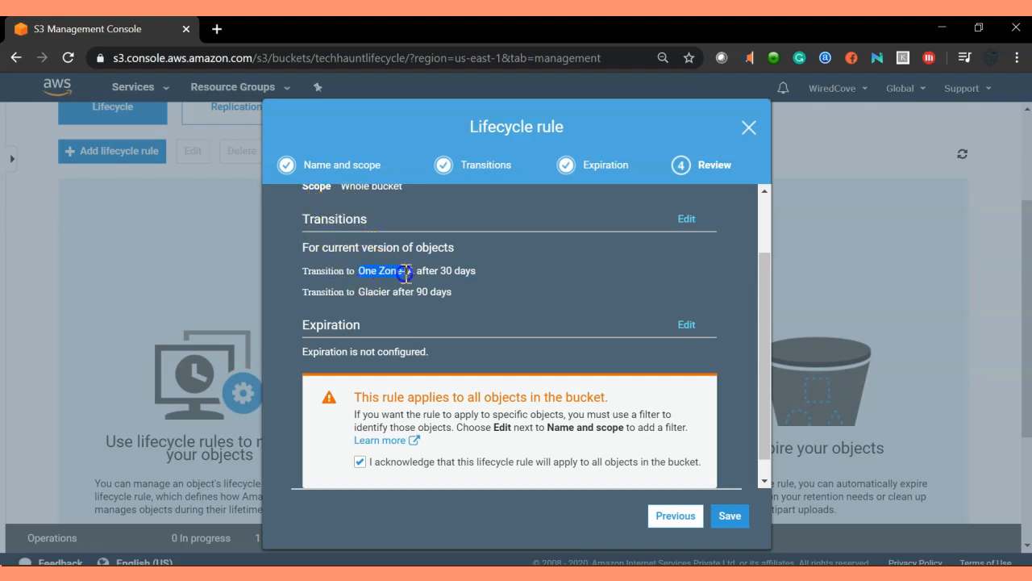
drag(507, 277, 308, 292)
click(474, 337)
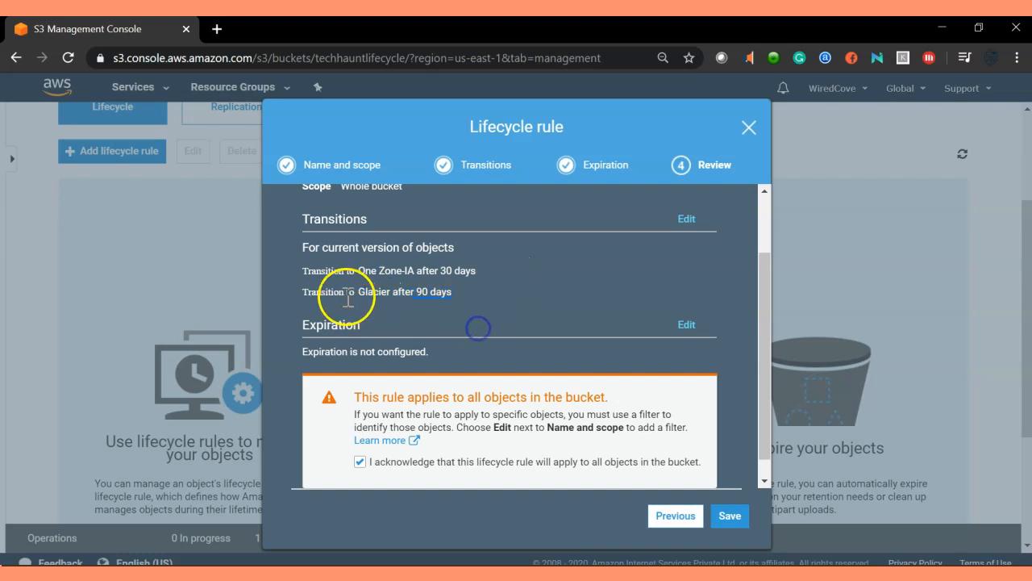
Save the lifecycle rule that transitions objects to One Zone-IA and Glacier
scroll(394, 318, down, 1)
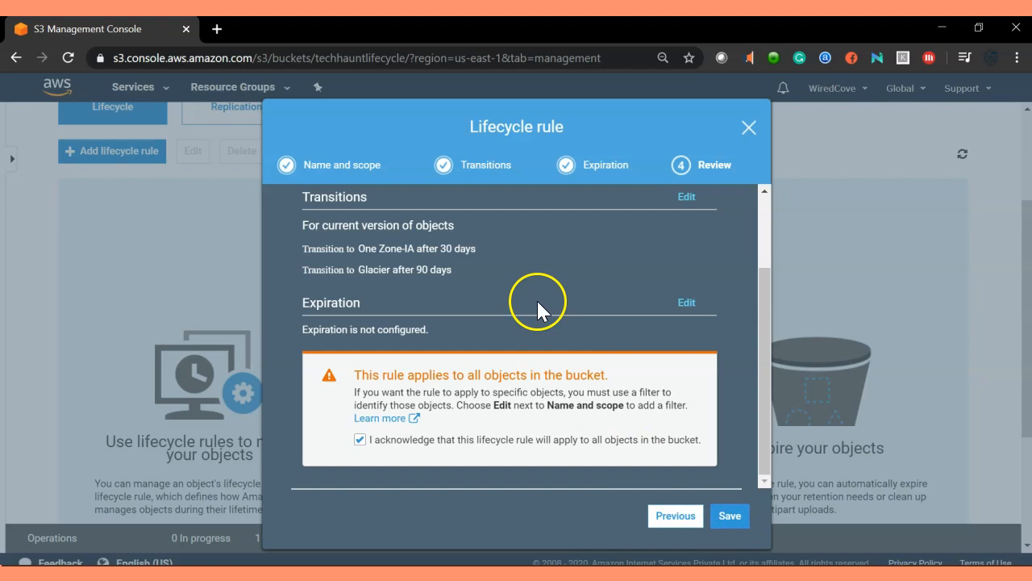
click(728, 516)
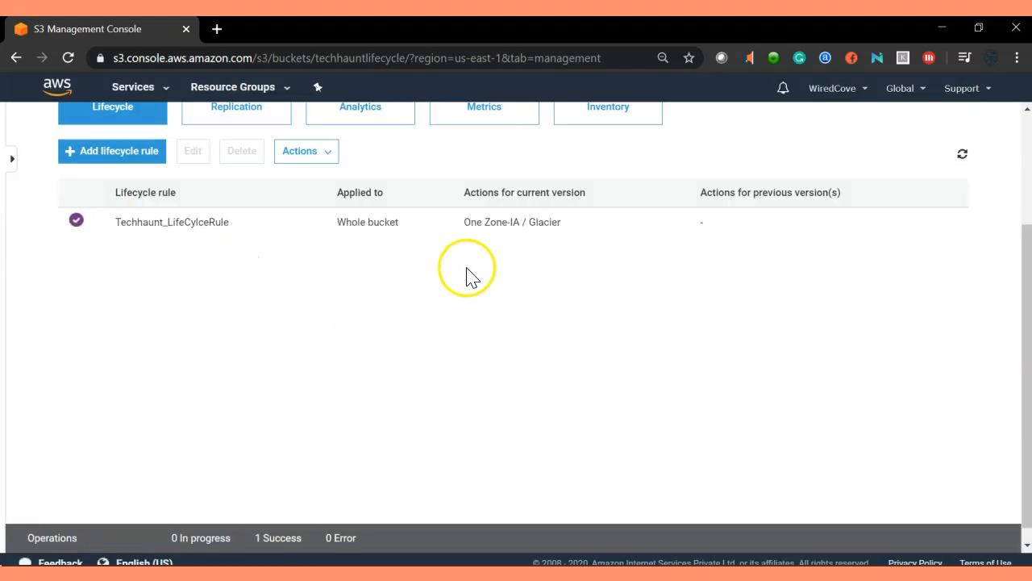
scroll(187, 280, up, 1)
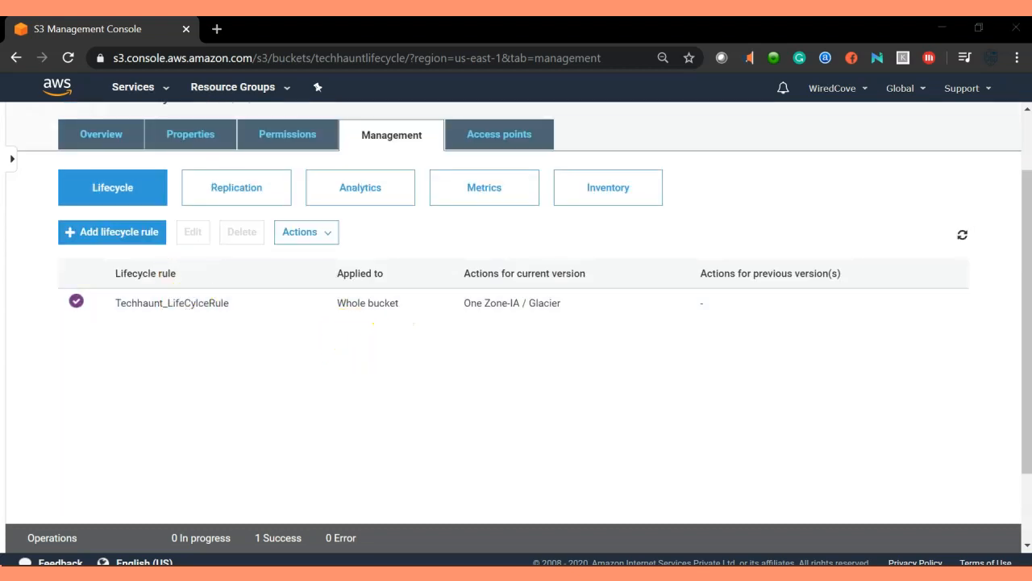
Open Techhaunt_LifeCylceRule for editing and proceed to its storage class transitions with the name and scope as they are
click(302, 439)
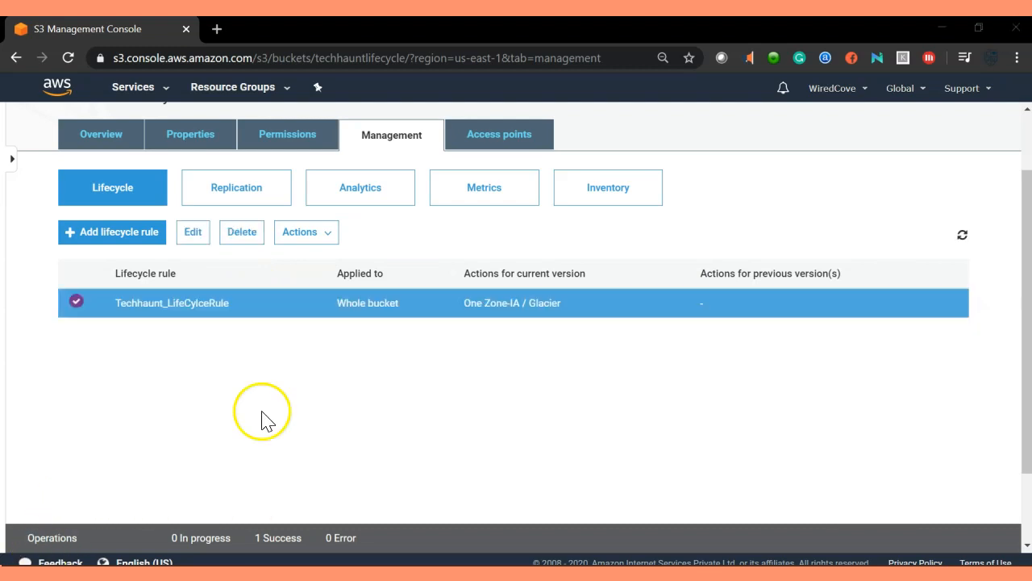
click(256, 396)
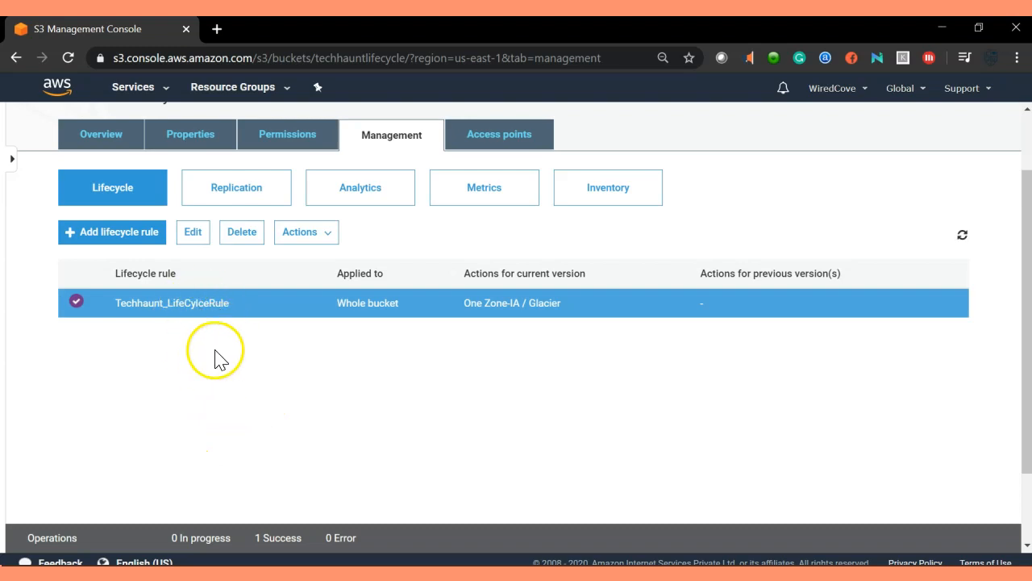
click(192, 232)
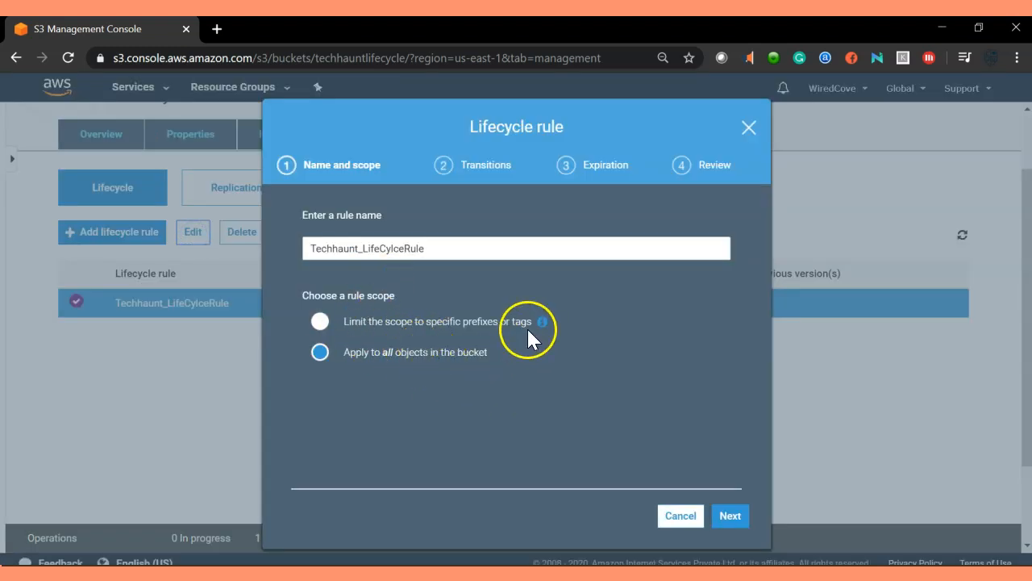
click(730, 516)
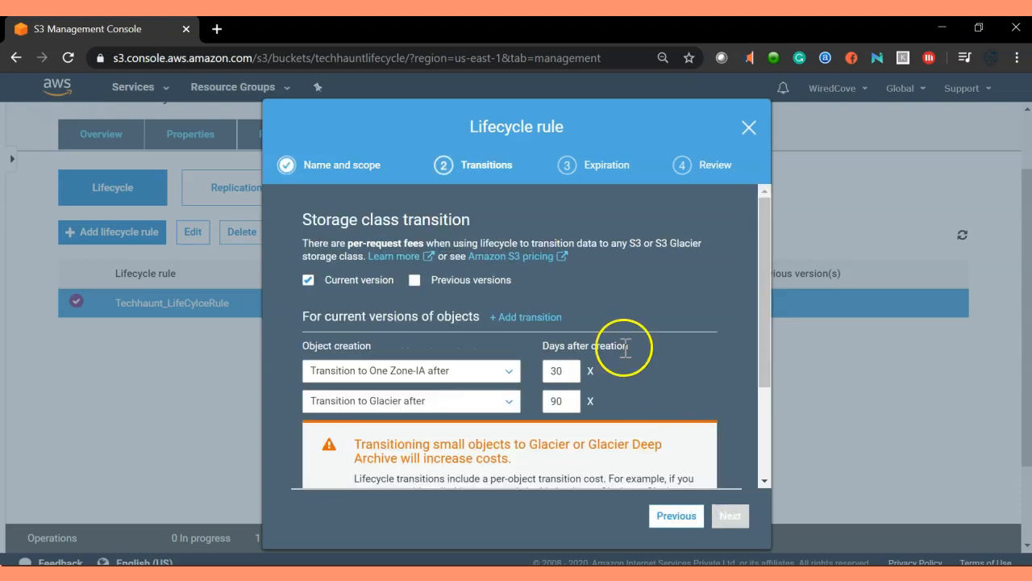
Set the Glacier transition to 65 days after creation and acknowledge the increased one-time lifecycle request cost
scroll(625, 348, down, 3)
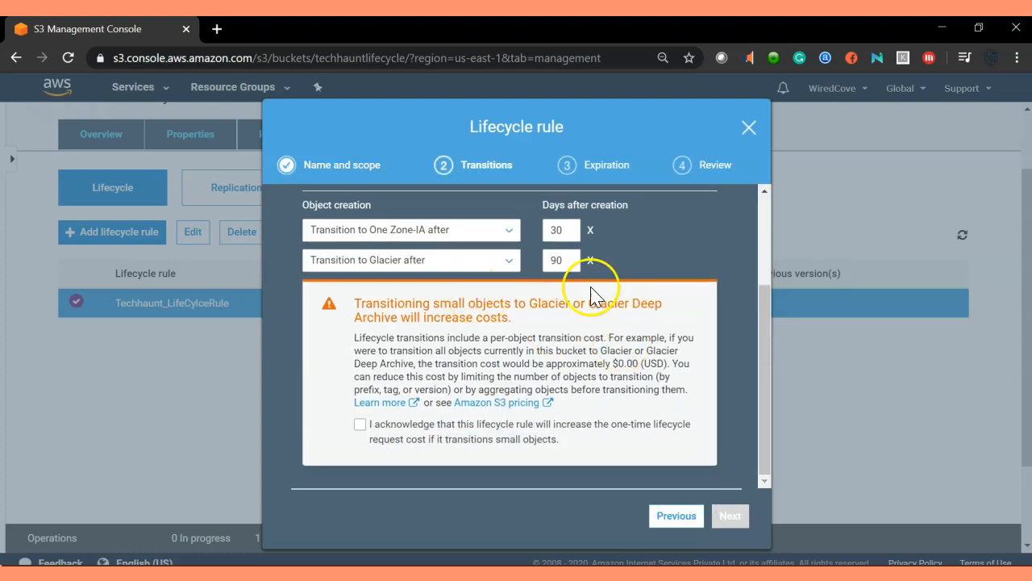
drag(576, 261, 524, 268)
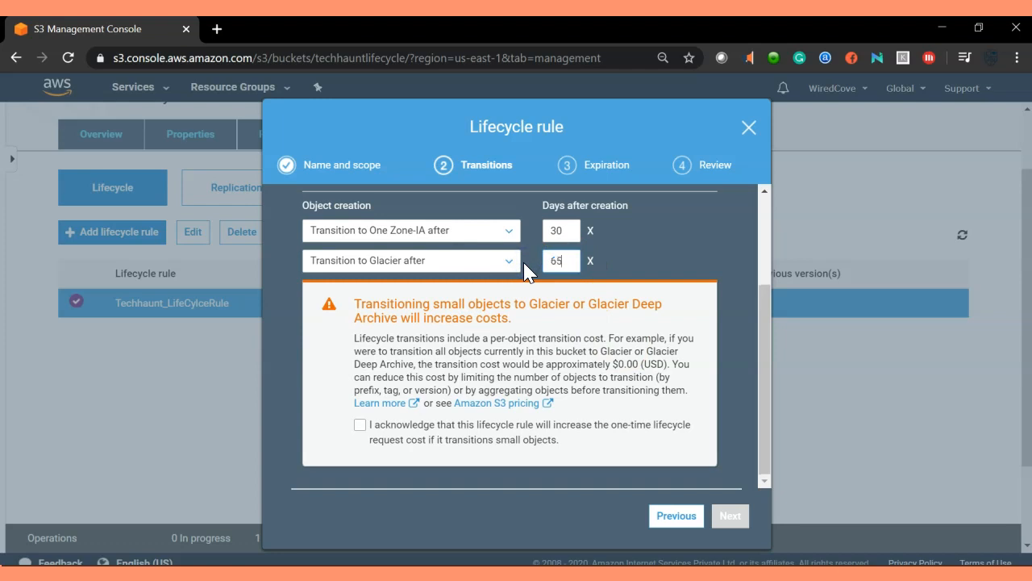
click(360, 425)
scroll(564, 326, up, 3)
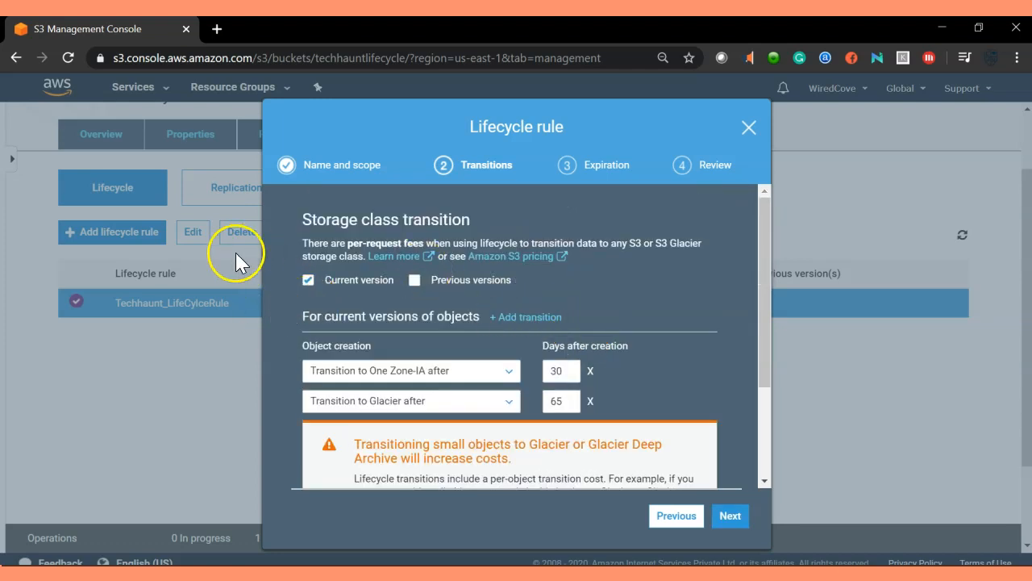
scroll(560, 369, down, 2)
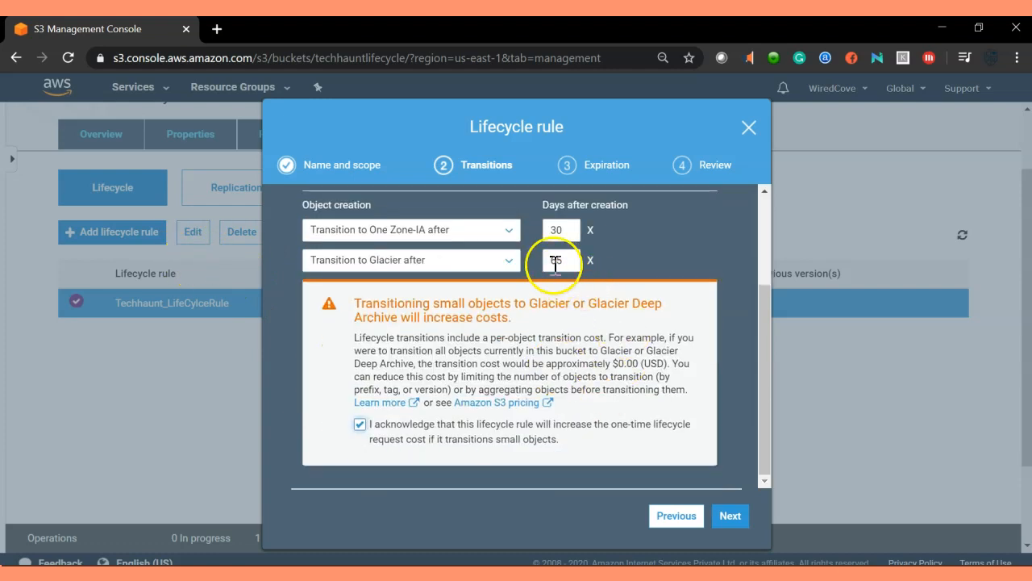
click(730, 516)
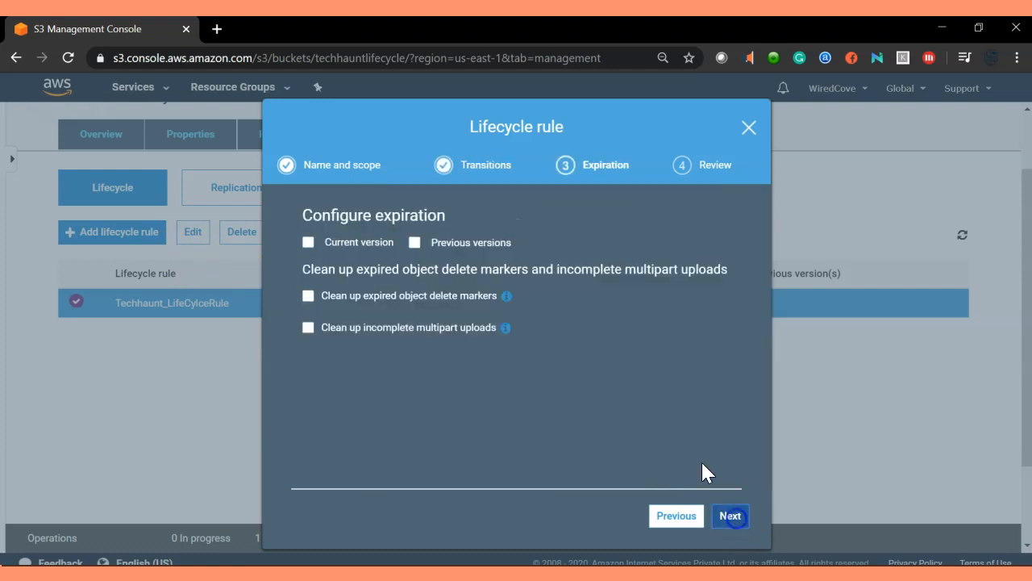
Enable expiration for the current version of objects and set it to 120 days from object creation
click(308, 242)
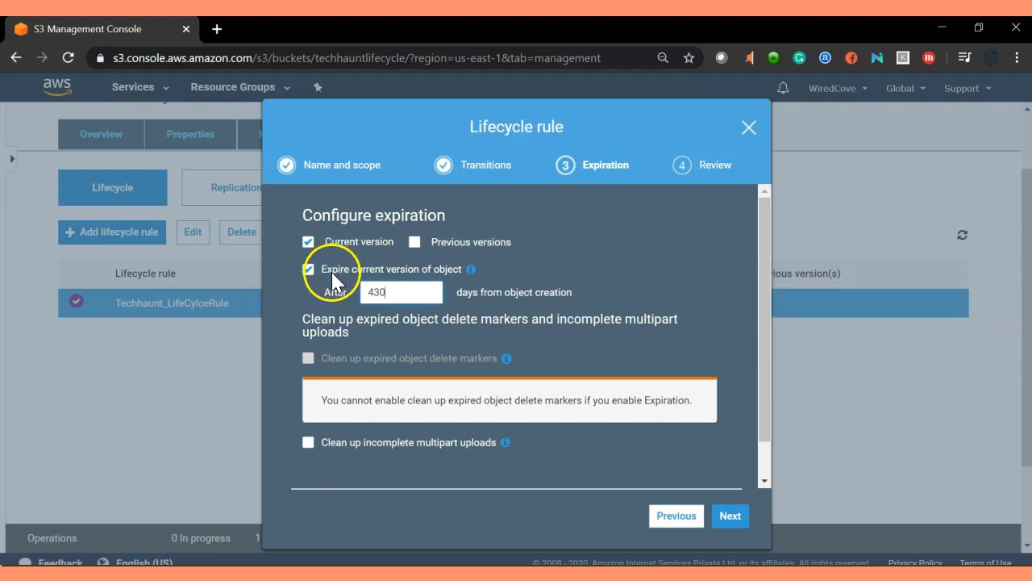
click(405, 292)
drag(406, 292, 348, 289)
text(120)
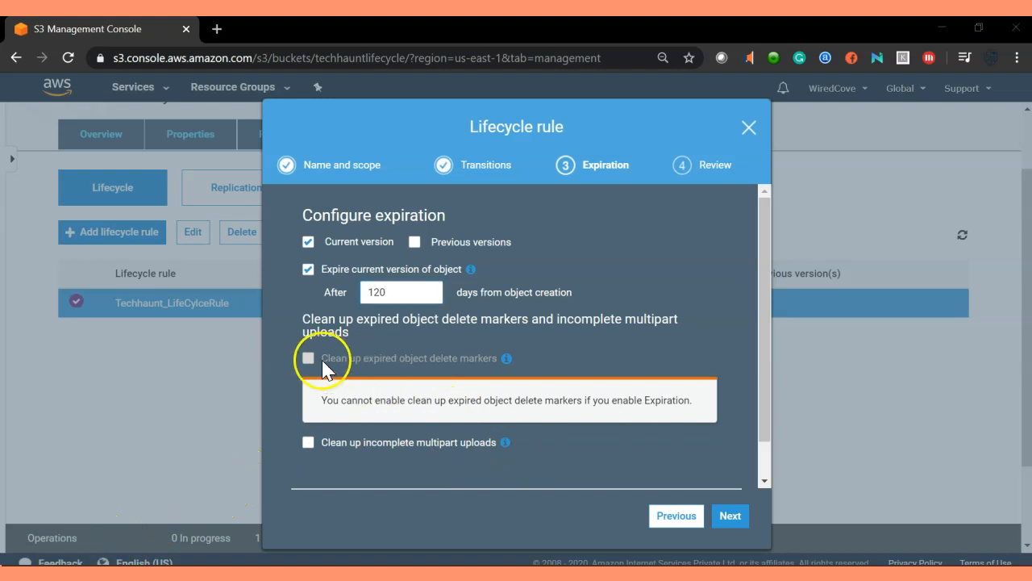
Enable the clean-up of incomplete multipart uploads after 7 days from the start of upload
scroll(494, 391, down, 1)
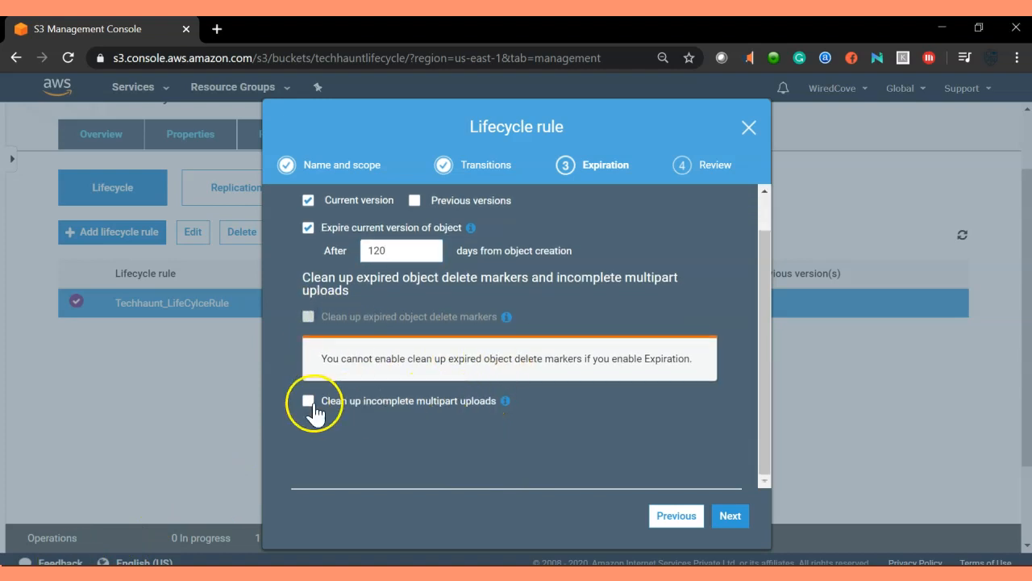
click(308, 401)
text(7)
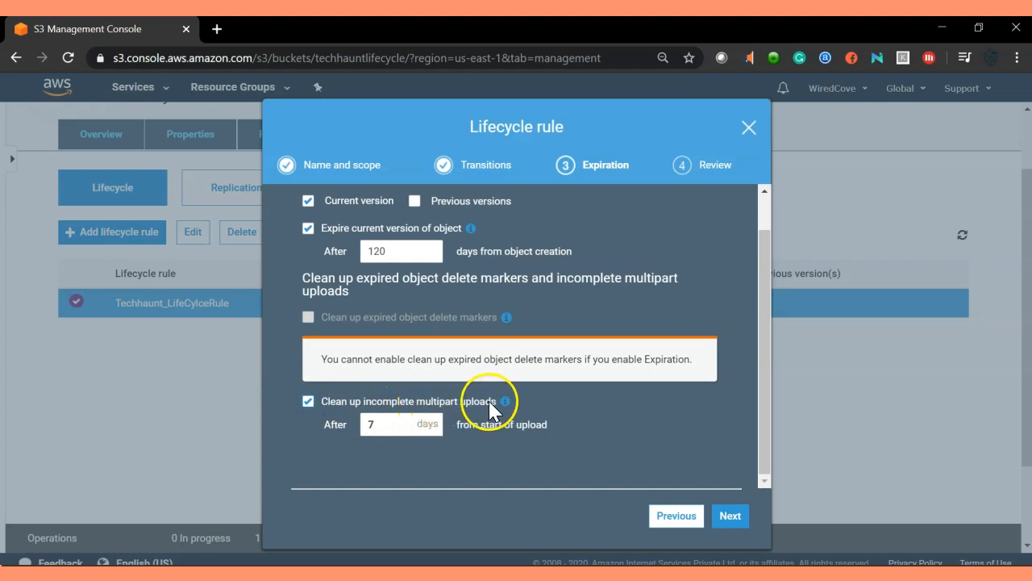
click(452, 421)
drag(461, 427, 539, 429)
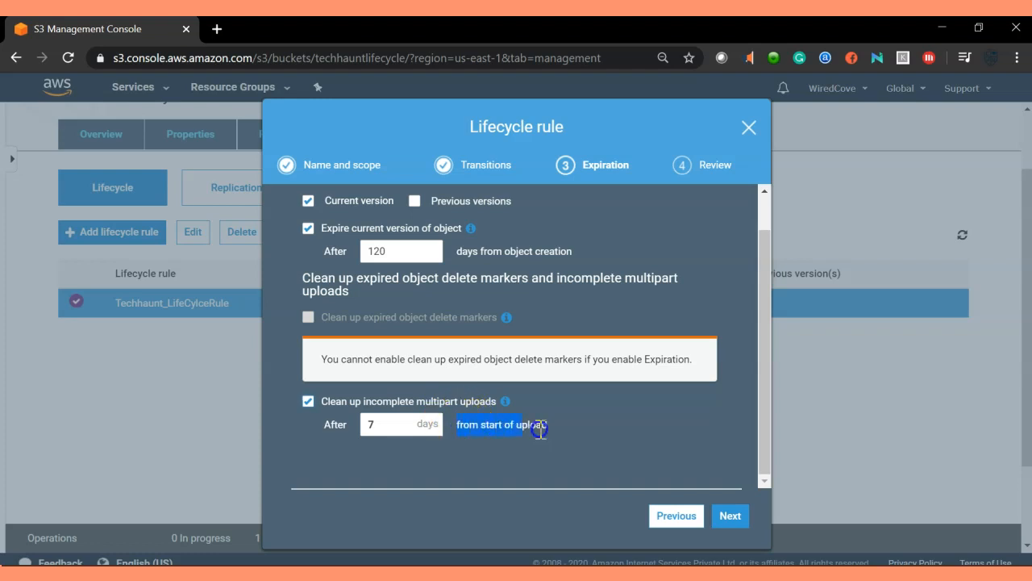
click(376, 425)
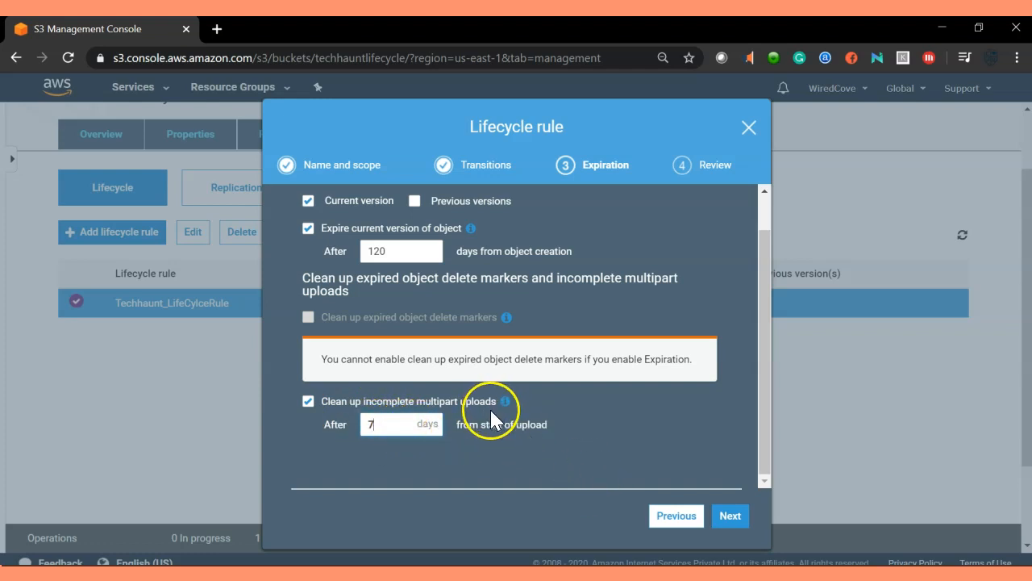
Accept the expiration settings and acknowledge in the review that the edited rule applies to all objects in the bucket
click(732, 517)
scroll(588, 396, down, 1)
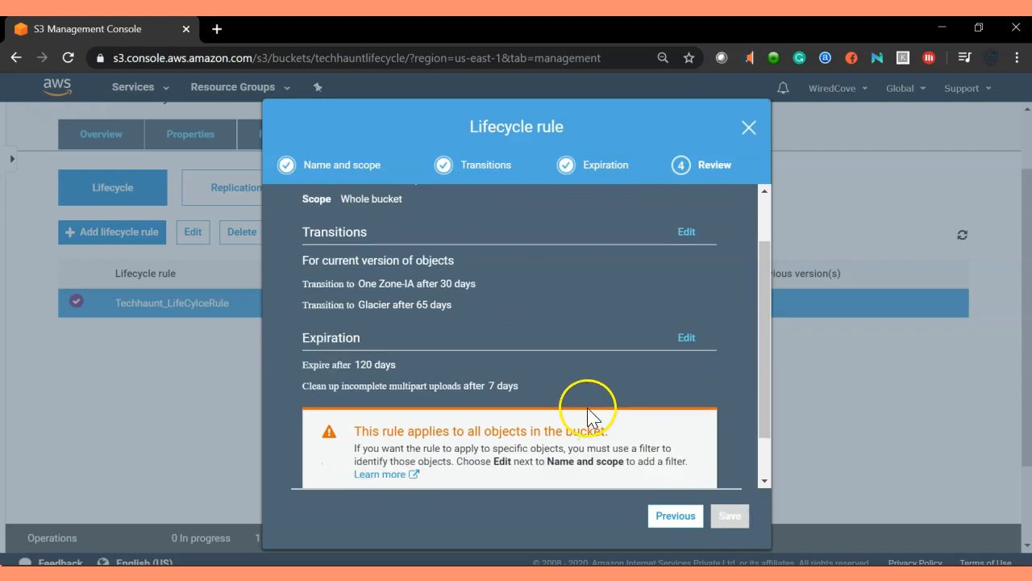
click(359, 439)
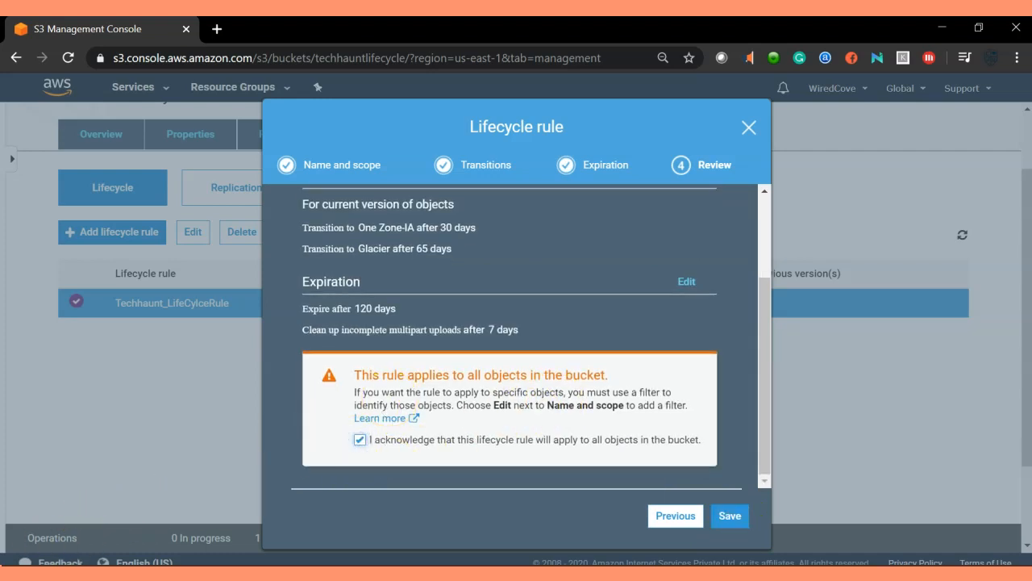
Review the edited rule's Glacier transition, expiration and multipart clean-up, and save the rule
scroll(484, 363, up, 2)
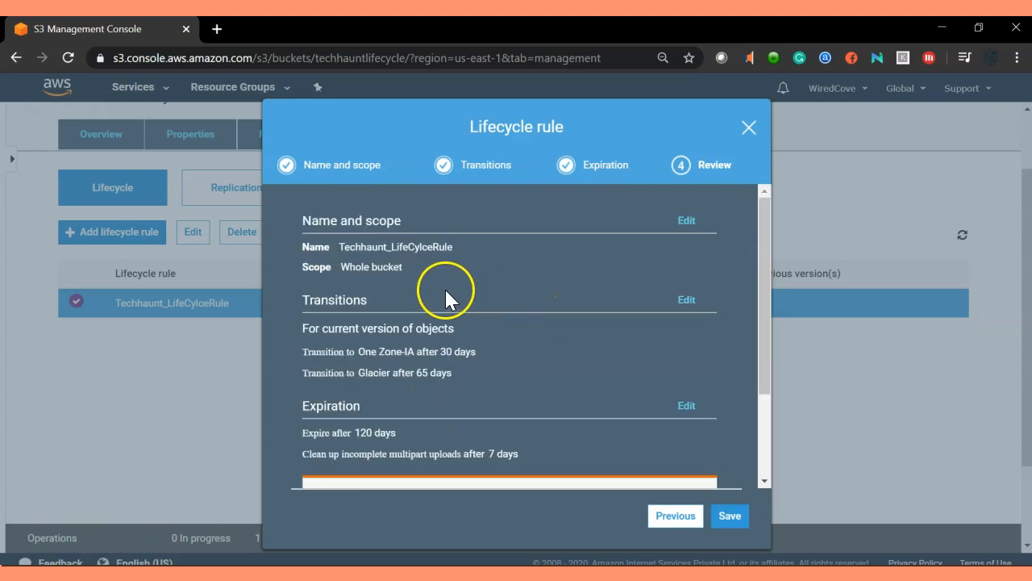
drag(358, 372, 490, 377)
scroll(490, 378, down, 3)
drag(312, 307, 430, 308)
drag(304, 332, 480, 331)
click(533, 329)
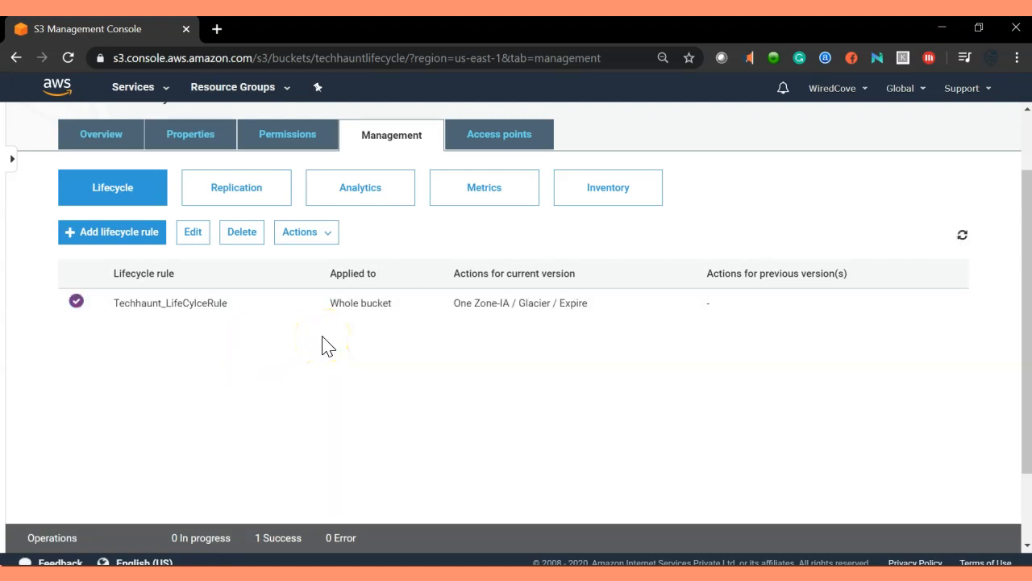
Start adding another lifecycle rule to the techhauntlifecycle bucket and scope it to all objects in the bucket
click(220, 310)
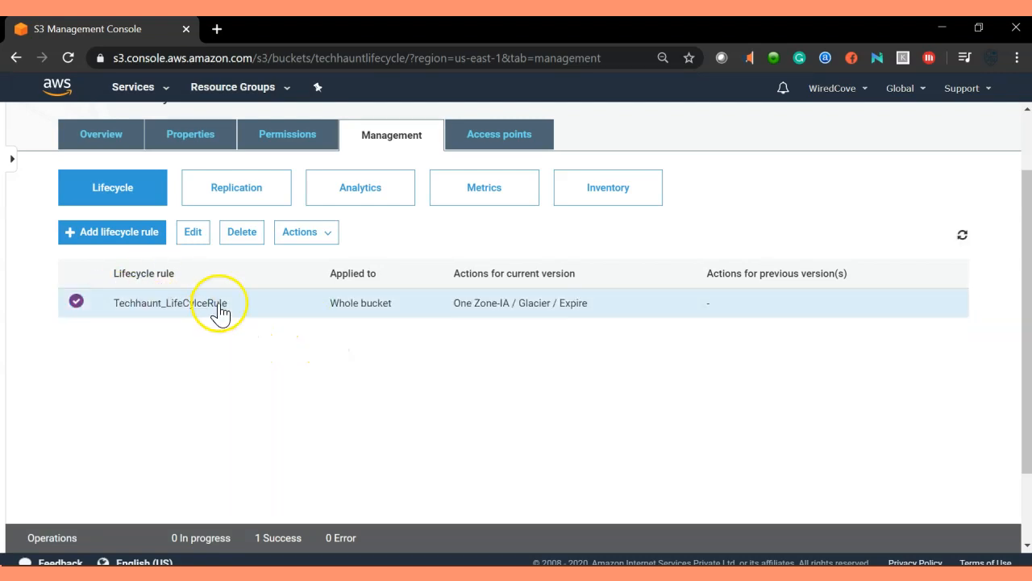
scroll(180, 370, up, 1)
click(173, 384)
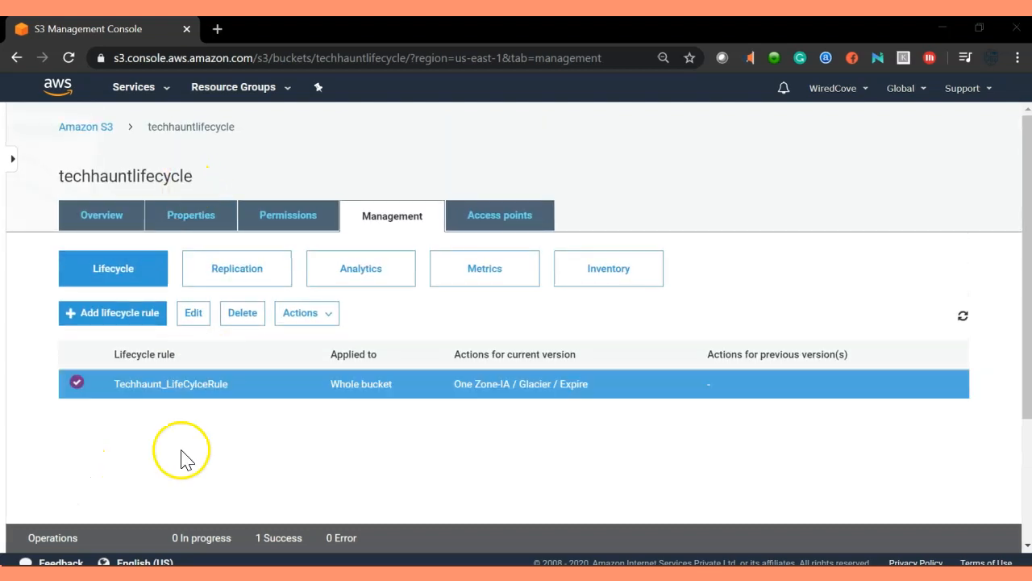
click(123, 313)
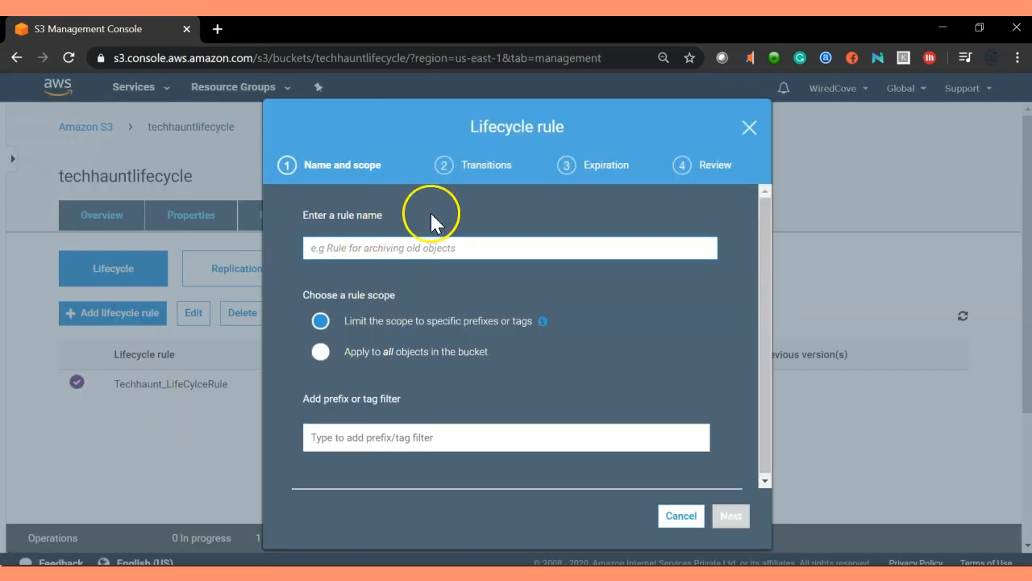
click(320, 353)
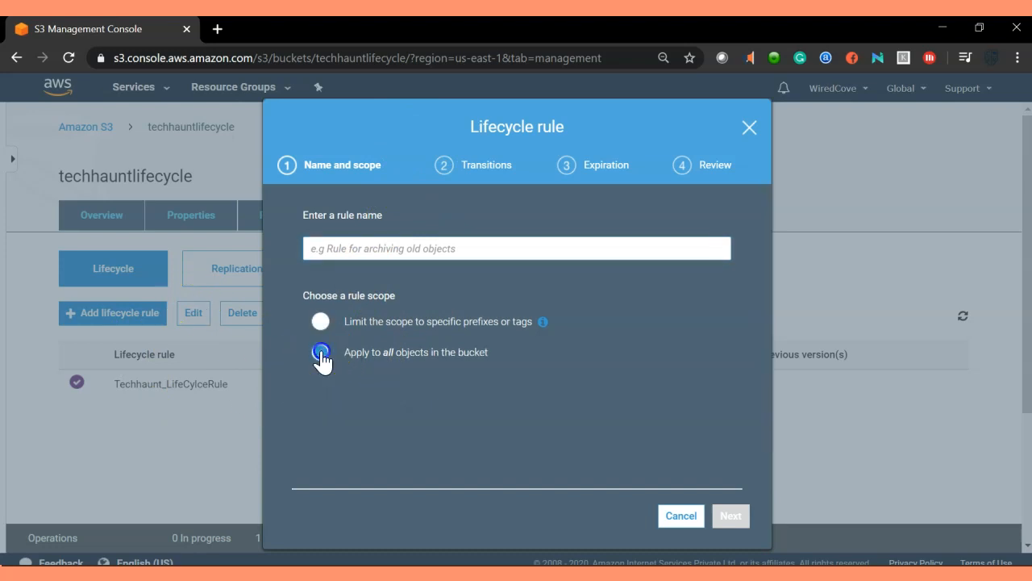
Name the new lifecycle rule DeleteAllObjectsAfter1Day in the mys3techhaunt1234567 bucket and apply it to all objects in the bucket
click(367, 253)
text(DeleteAllObjectsAfter1Day)
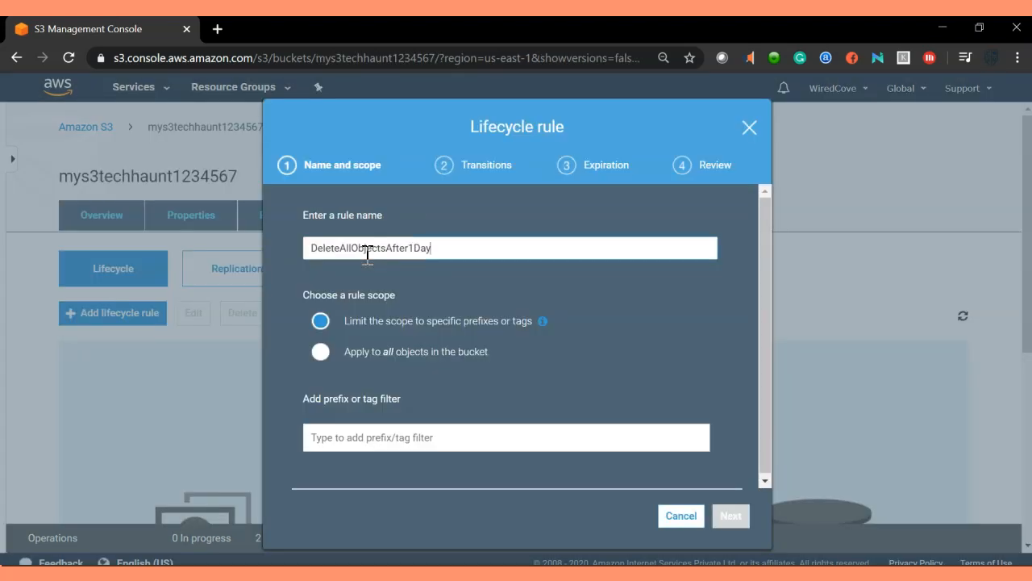
key(Tab)
key(Down)
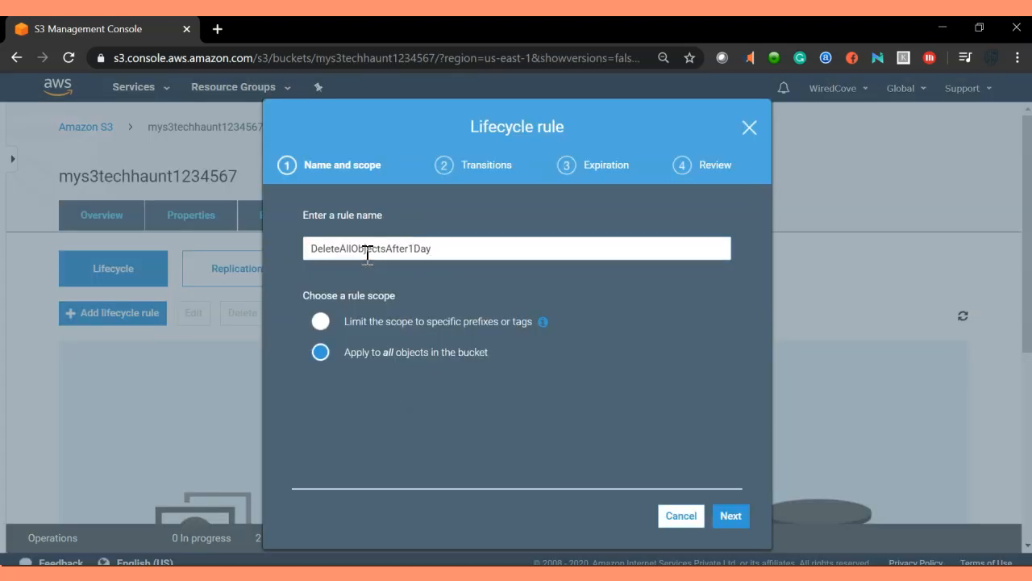
Enable transitions for both current and previous versions without adding any transition, and proceed to the expiration settings
click(732, 520)
click(309, 280)
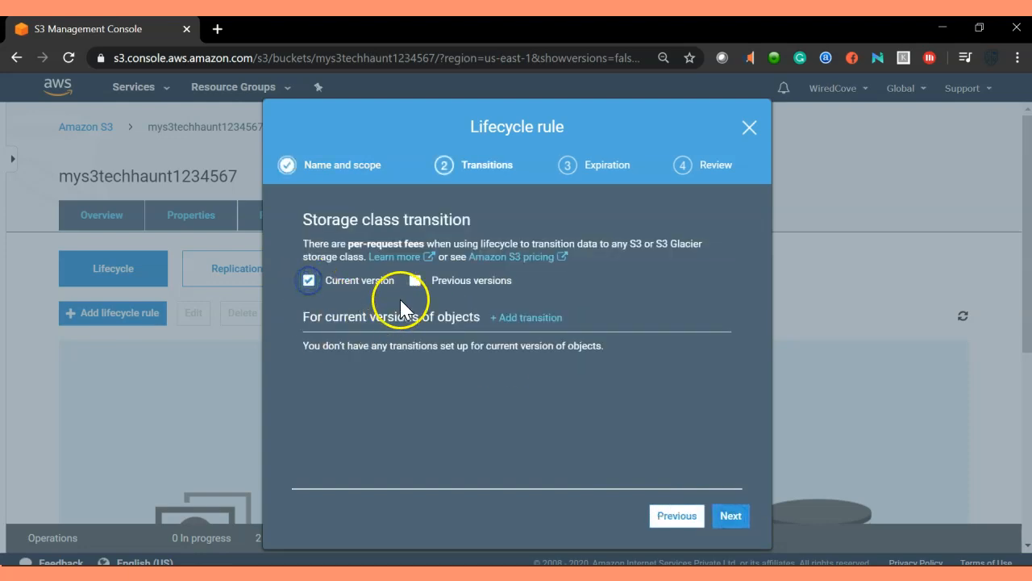
click(416, 281)
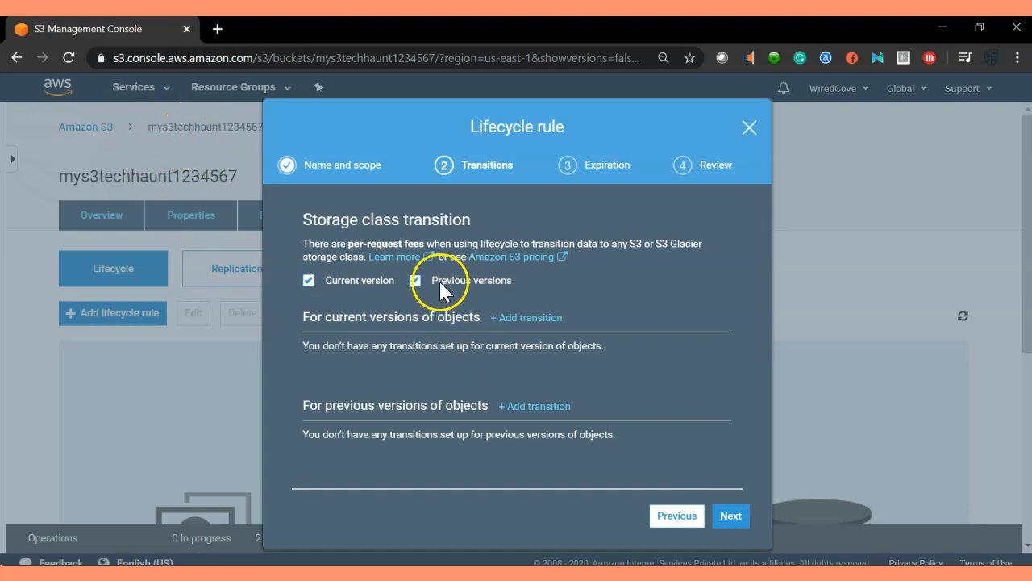
click(730, 515)
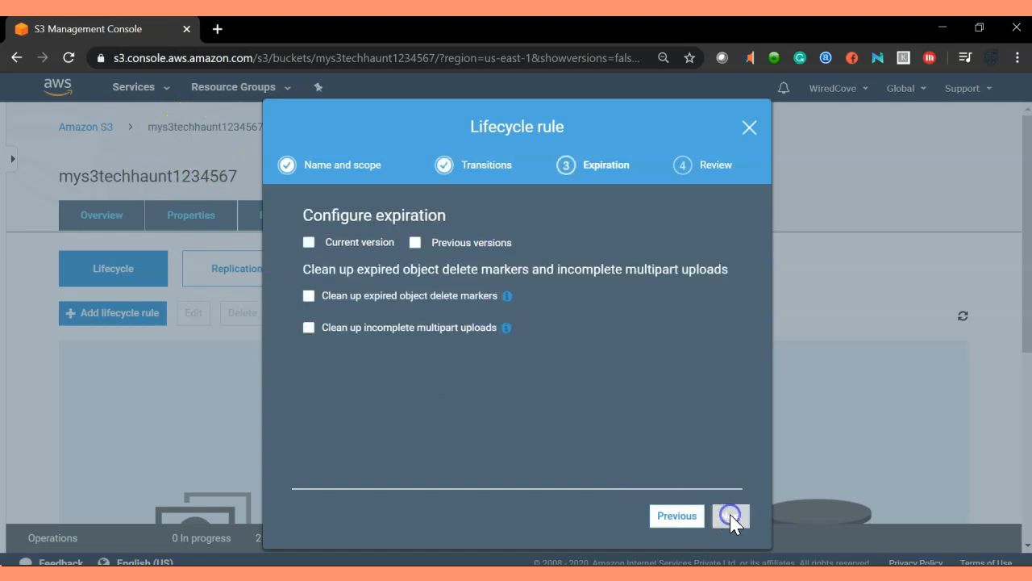
Expire current versions 1 day after object creation and permanently delete previous versions 1 day after they become previous
click(308, 242)
click(414, 242)
drag(395, 292, 317, 296)
text(1)
drag(396, 342, 332, 343)
text(1)
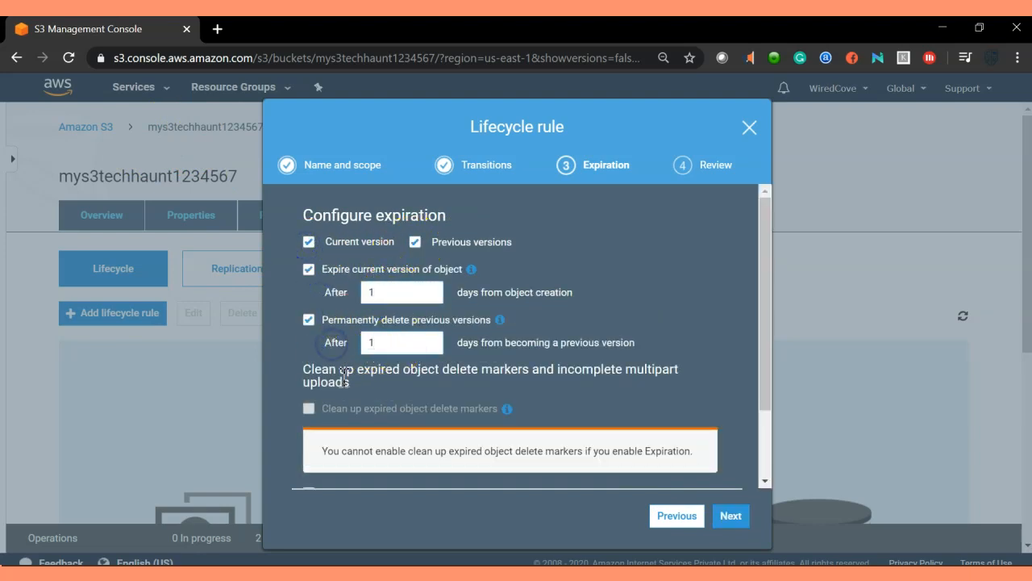
Enable the new rule's clean-up of incomplete multipart uploads after 7 days and check its expiration settings
scroll(345, 376, down, 2)
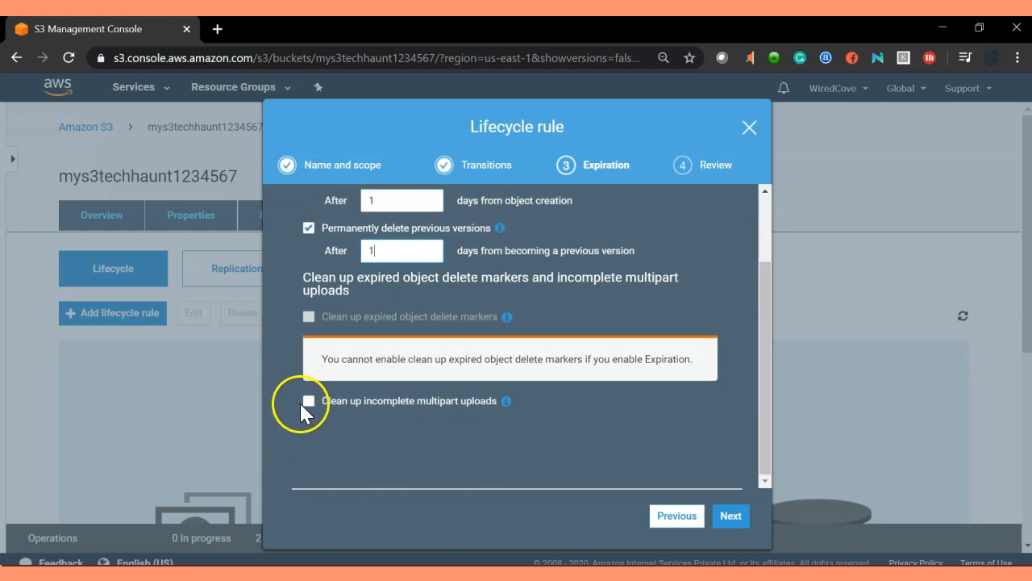
click(308, 401)
drag(410, 426, 448, 397)
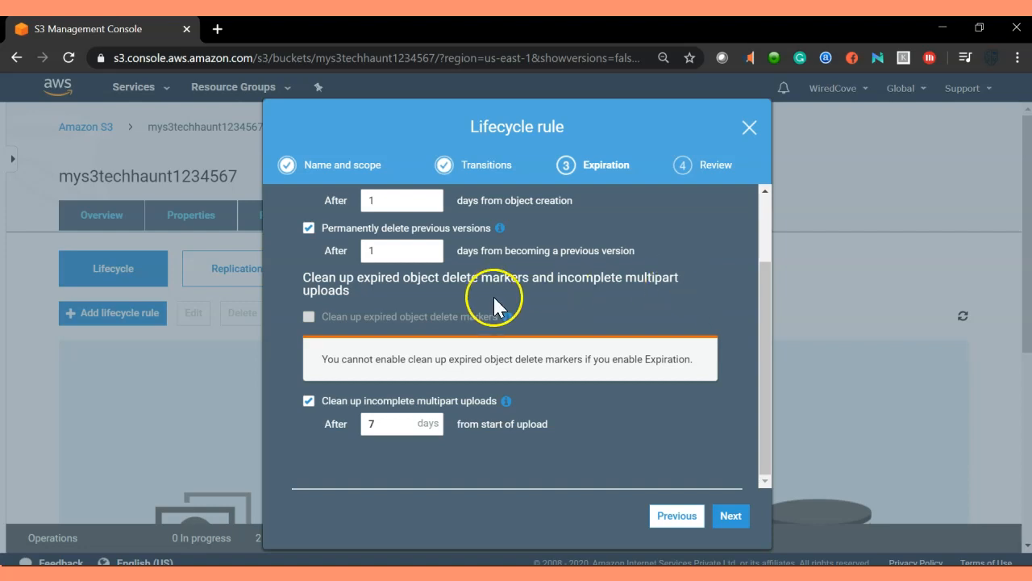
scroll(493, 297, up, 1)
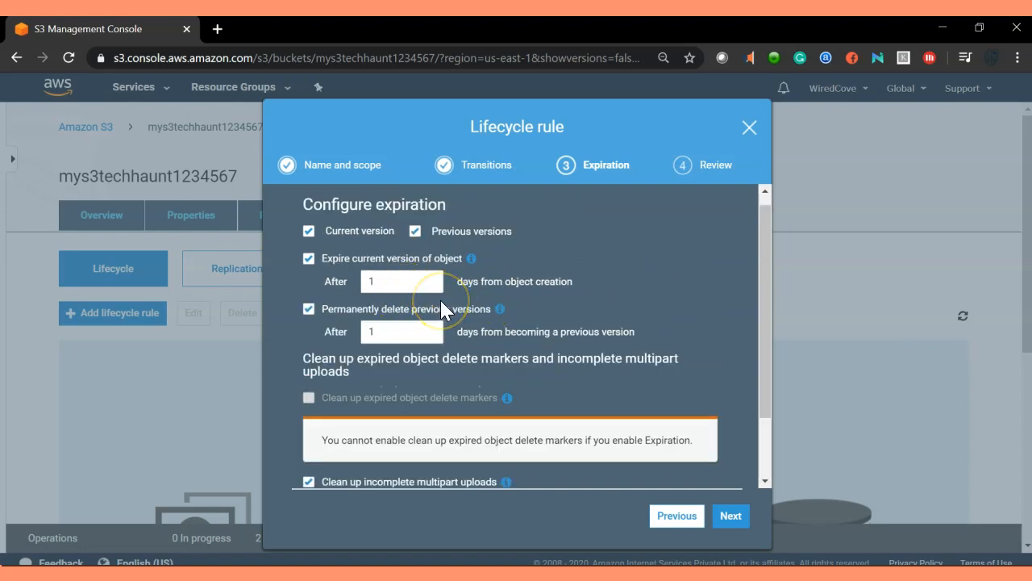
Review the one-day deletion rule, acknowledge that it applies to all objects in the bucket, save it and return to the bucket's object overview
scroll(527, 295, down, 1)
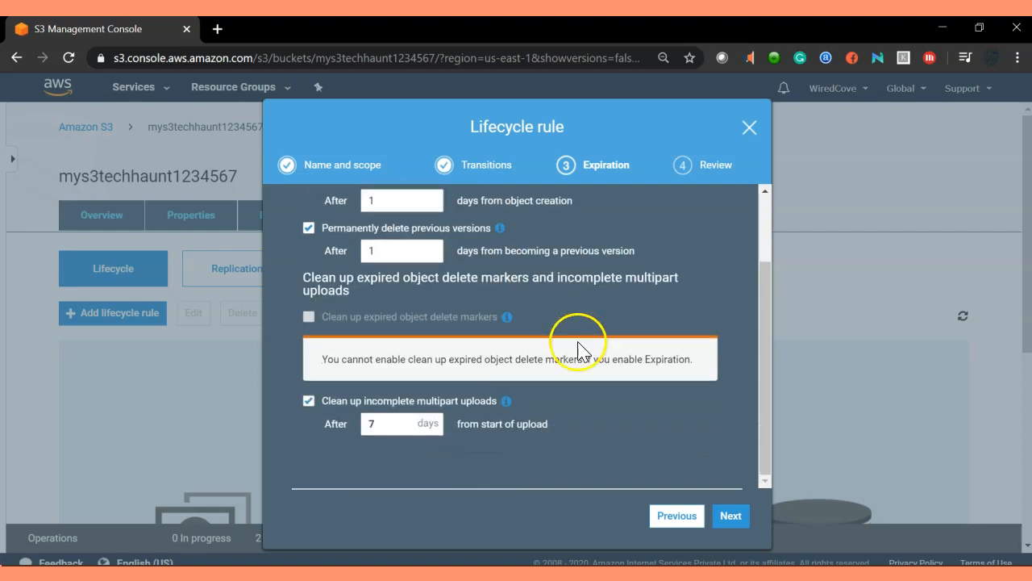
click(730, 520)
scroll(484, 362, up, 1)
scroll(419, 419, down, 1)
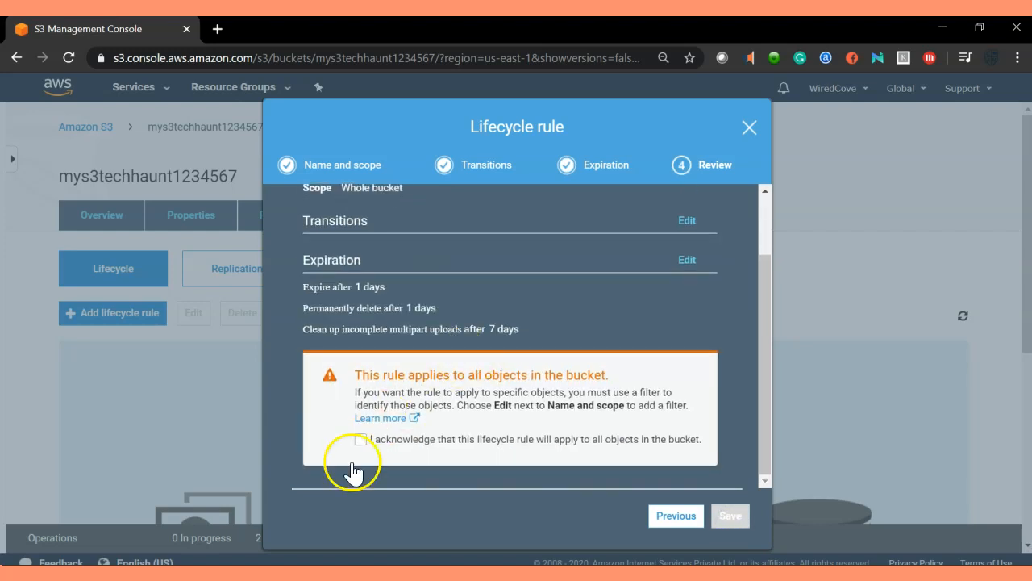
click(359, 441)
scroll(533, 407, up, 1)
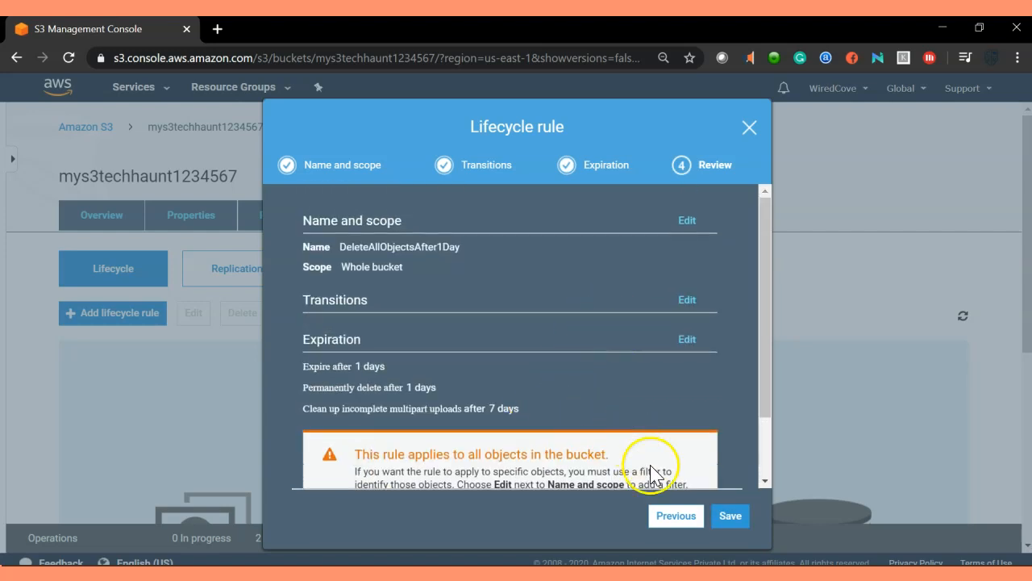
drag(301, 364, 392, 370)
drag(309, 394, 426, 392)
scroll(533, 412, down, 1)
click(730, 518)
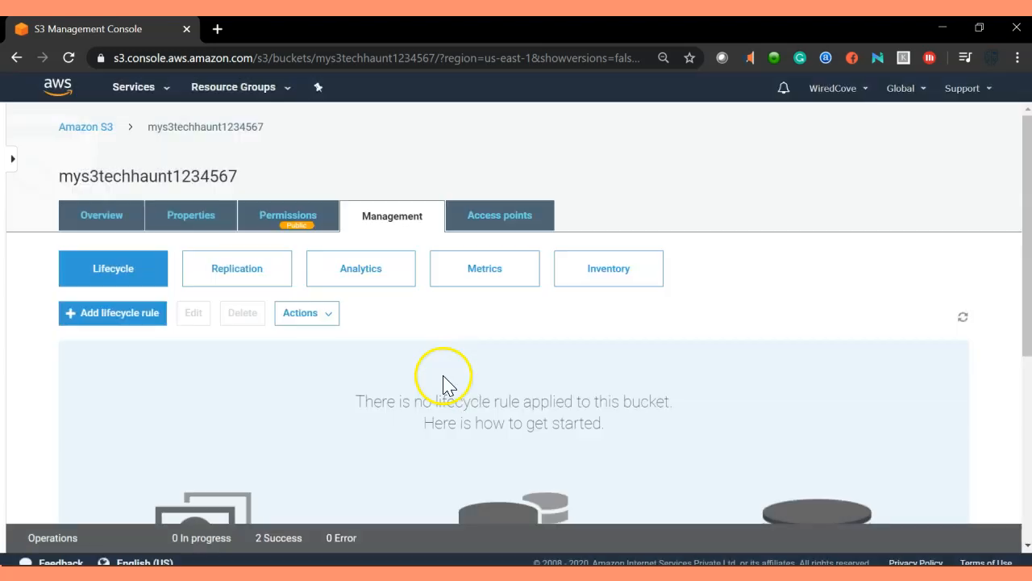
click(104, 226)
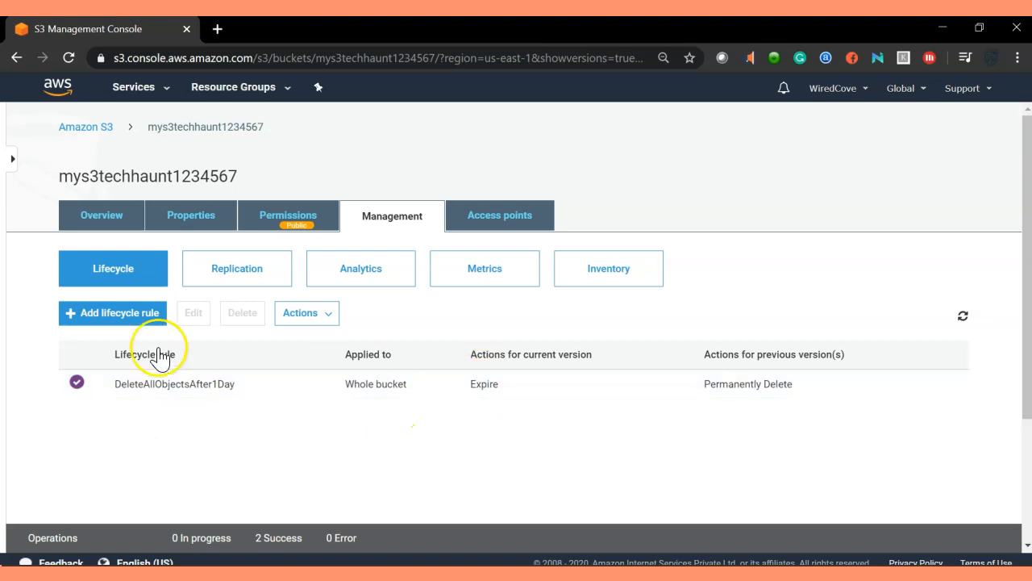
Add another lifecycle rule named Permanentlydeleteexpiredobjects and apply it to all objects in the bucket
click(119, 325)
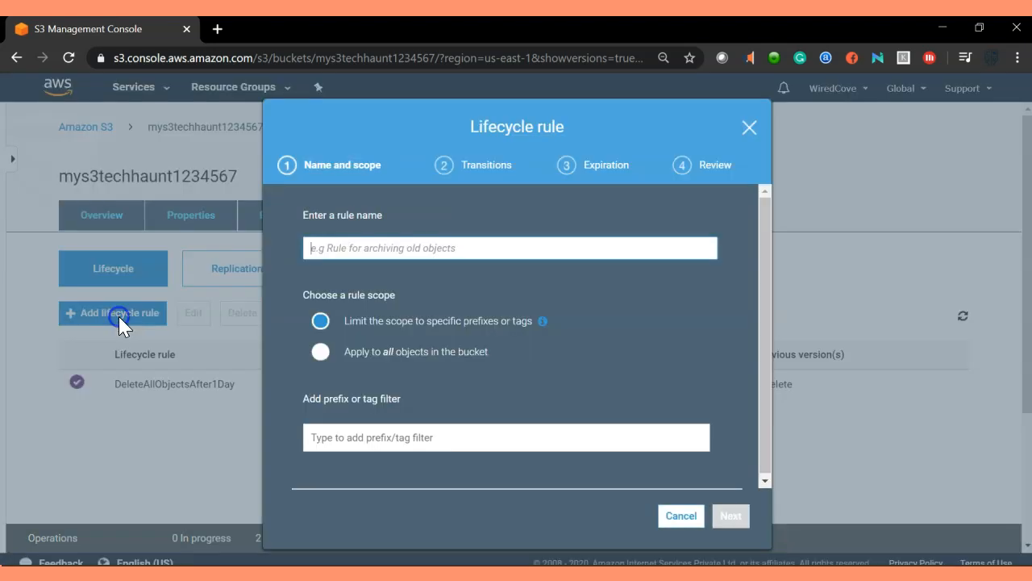
click(335, 252)
text(Permanentlydeleteexpiredobjects)
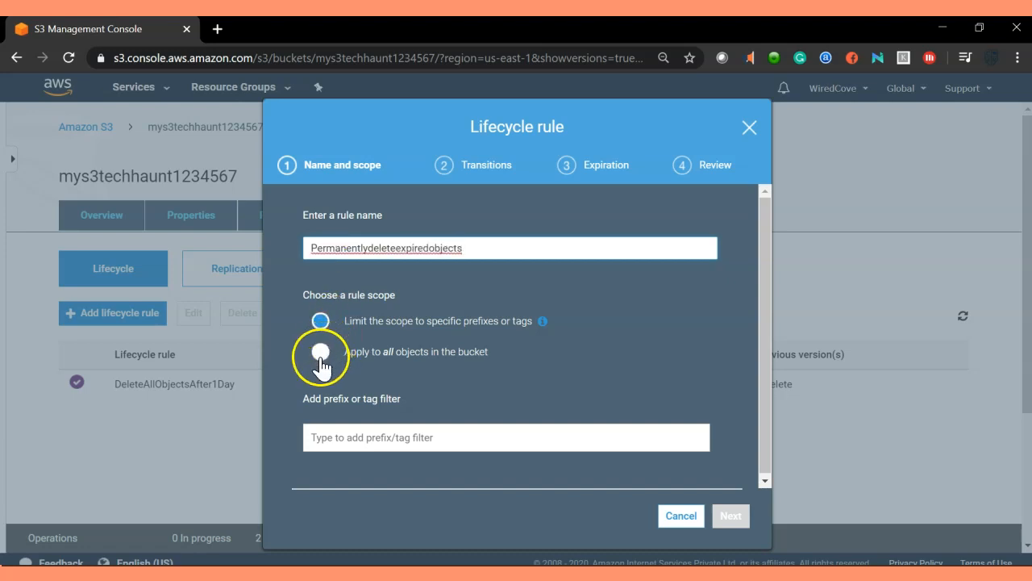
click(320, 351)
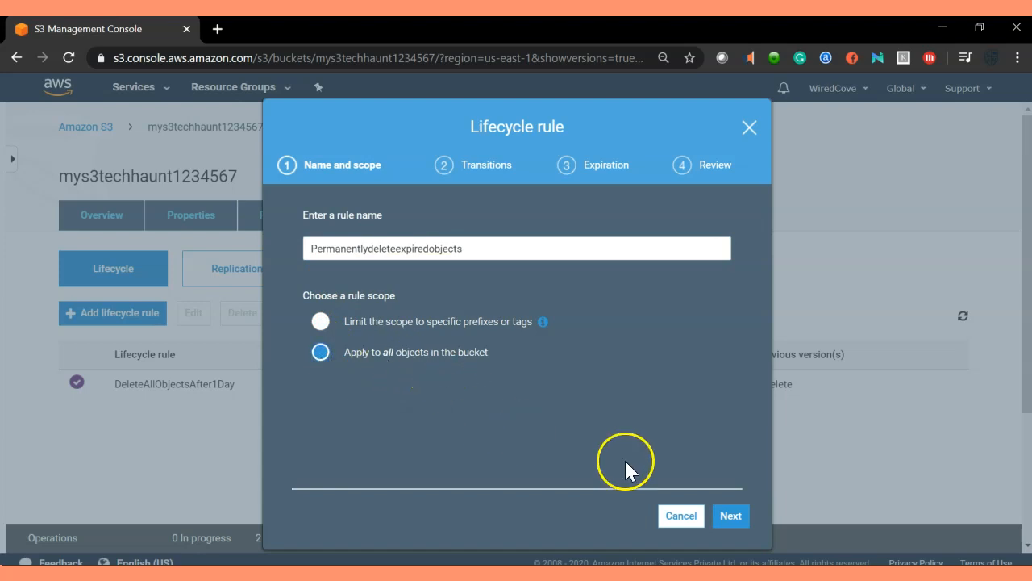
click(732, 517)
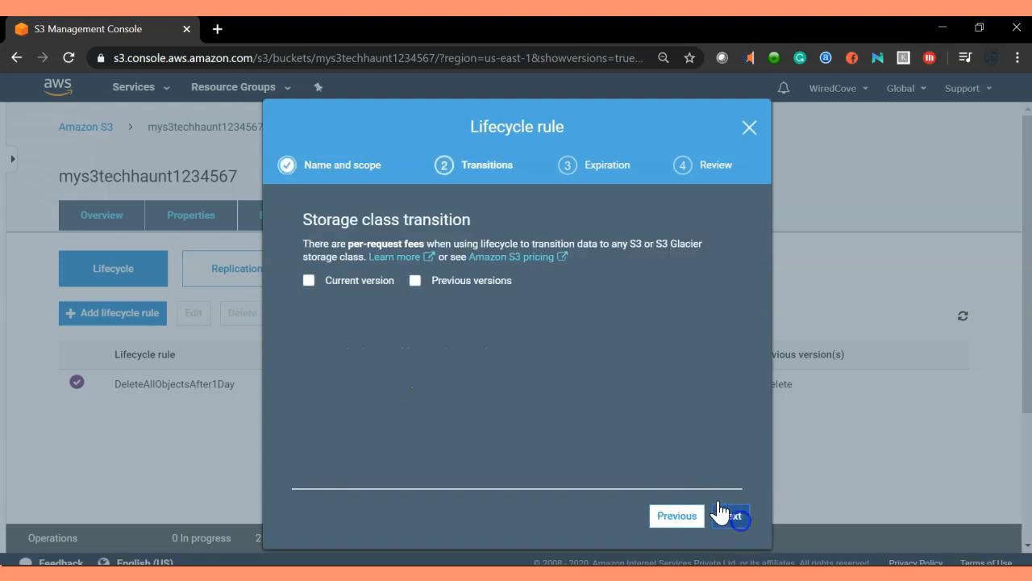
Select current and previous versions for the Permanentlydeleteexpiredobjects rule's transitions, add no transition, and continue to its expiration settings
click(308, 280)
click(416, 281)
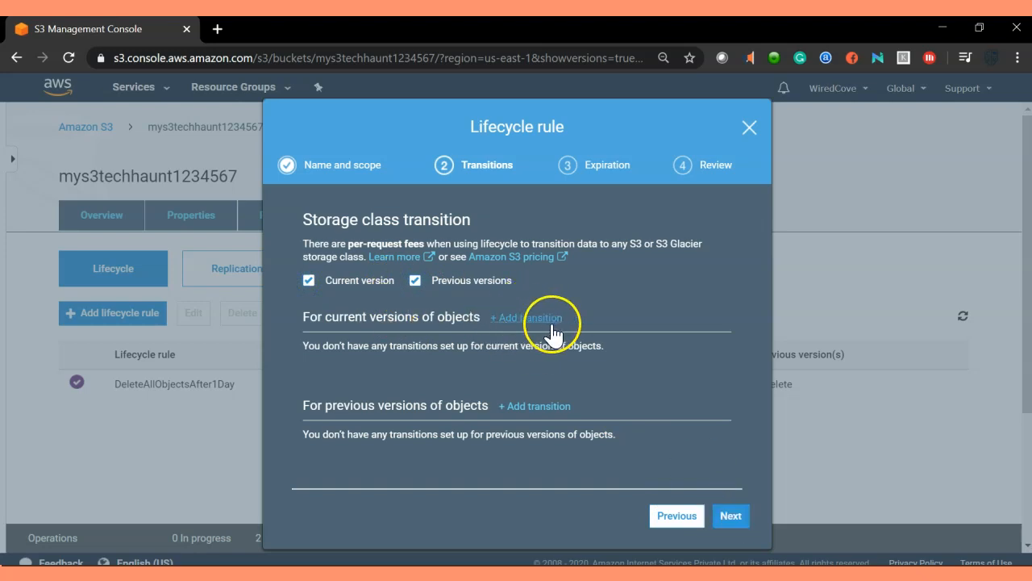
click(731, 518)
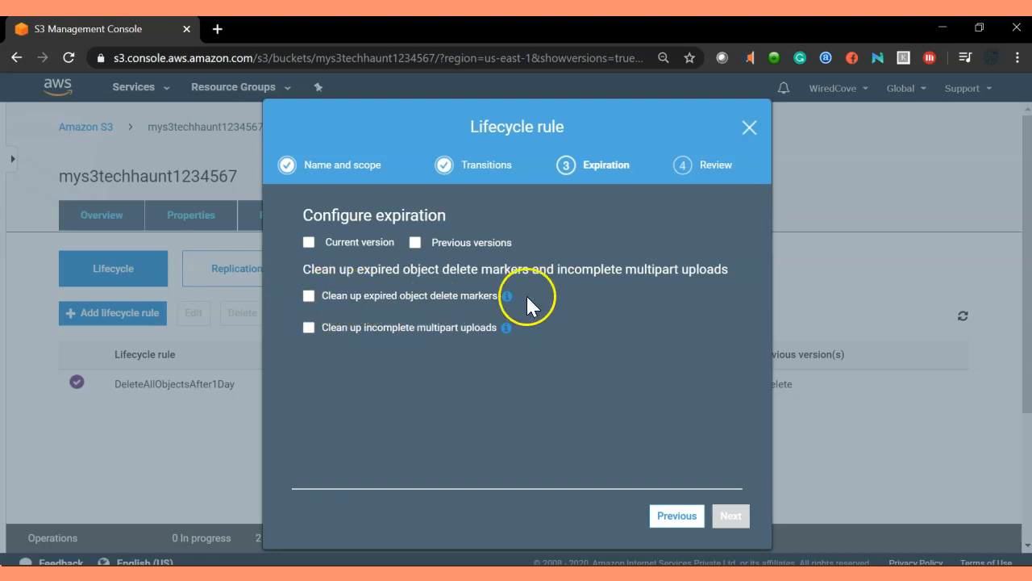
Enable clean-up of expired object delete markers, acknowledge that the rule applies to all objects in the bucket, and save it
mouse_move(507, 296)
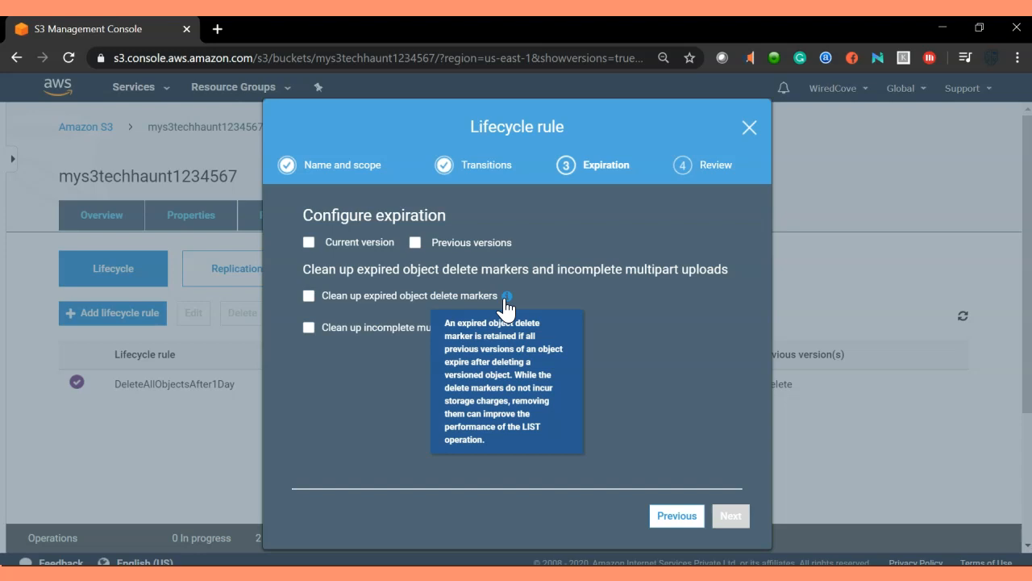
click(308, 296)
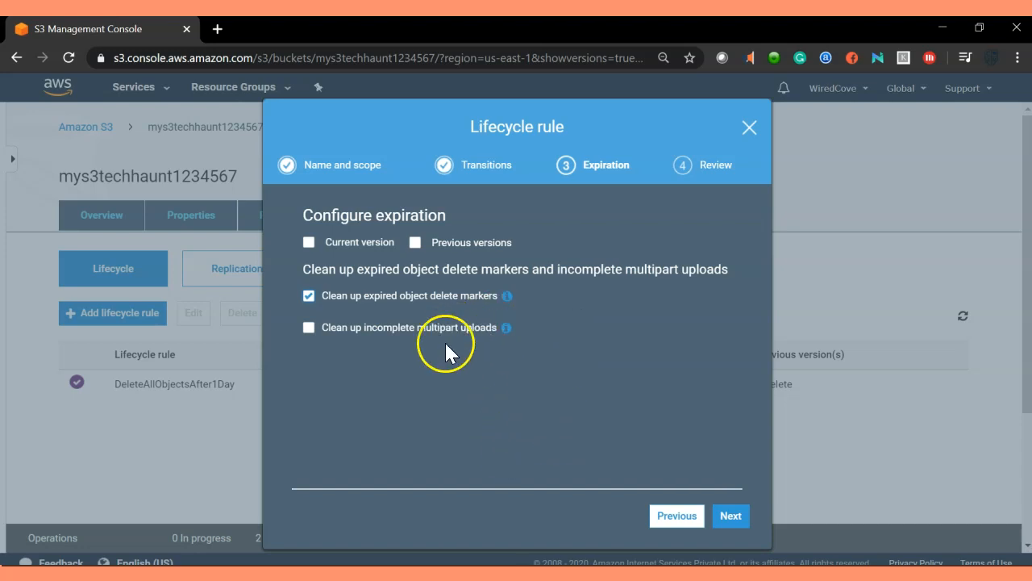
click(731, 515)
scroll(451, 443, down, 3)
click(358, 439)
click(734, 516)
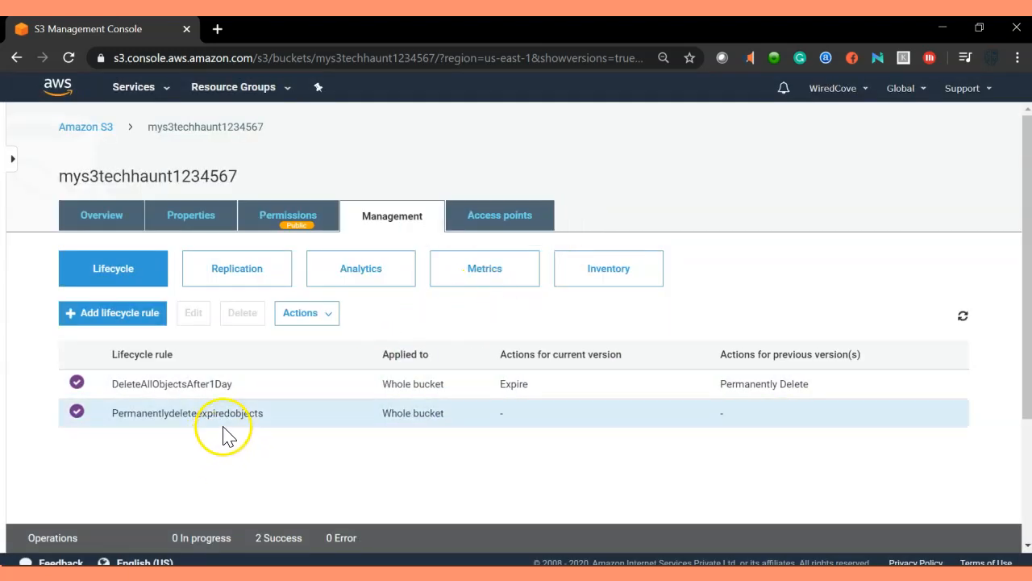
Open the DeleteAllObjectsAfter1Day rule for editing and go through its transition and expiration settings
click(209, 457)
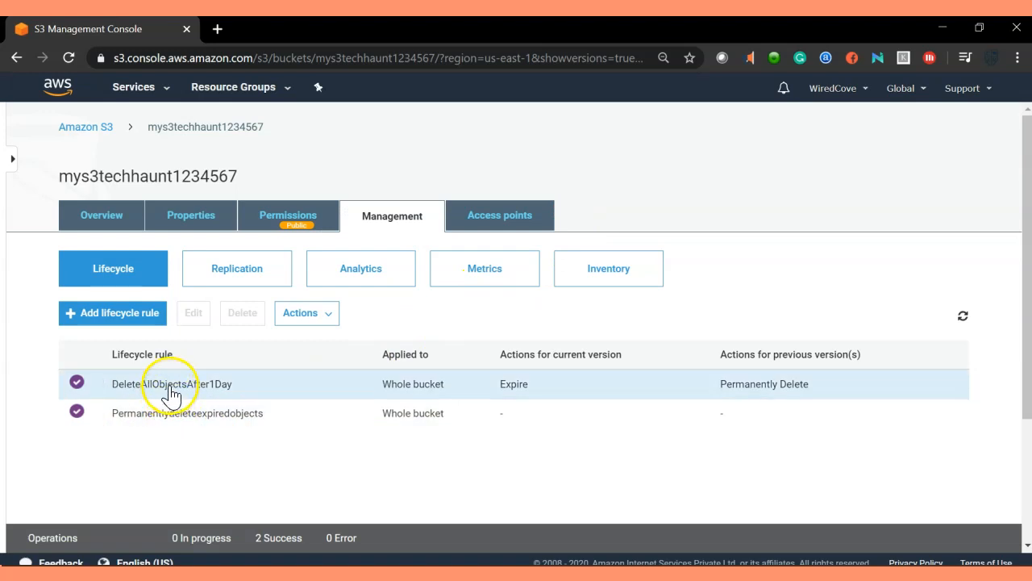
click(171, 394)
click(193, 313)
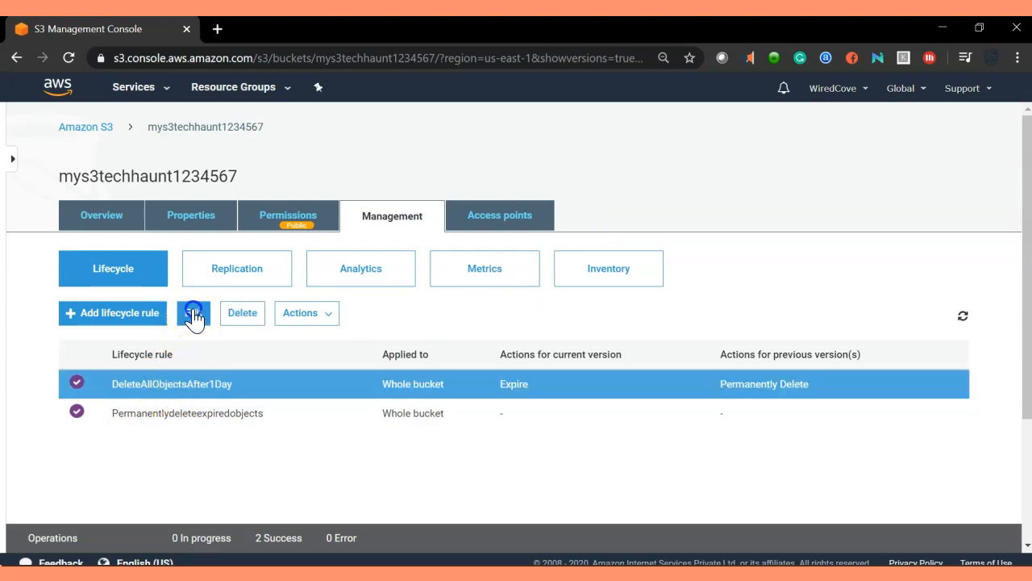
click(730, 516)
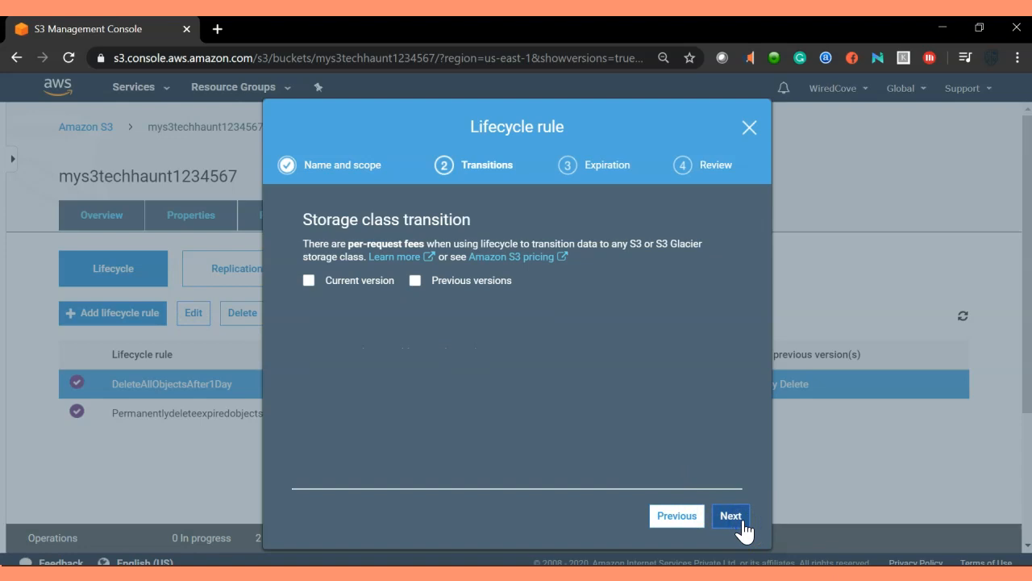
click(731, 516)
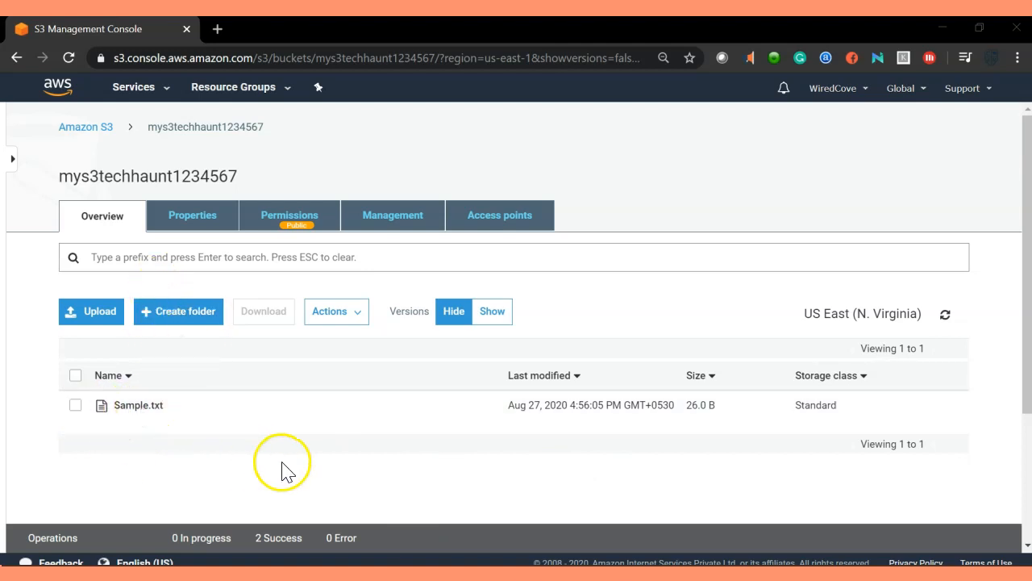
Show the object versions in the bucket, check the lifecycle rule list, and hide the versions again in the object overview
click(491, 313)
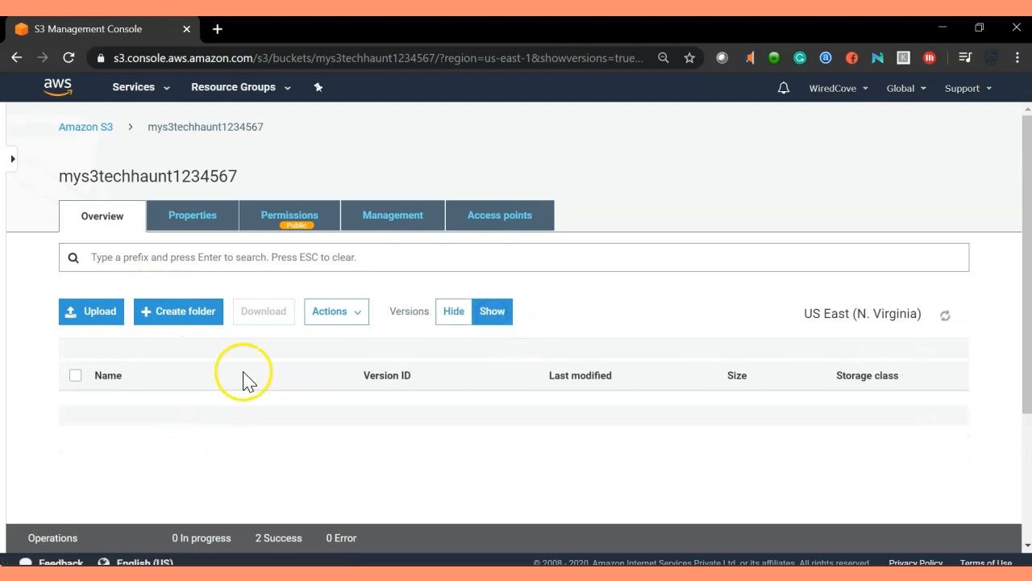
click(409, 221)
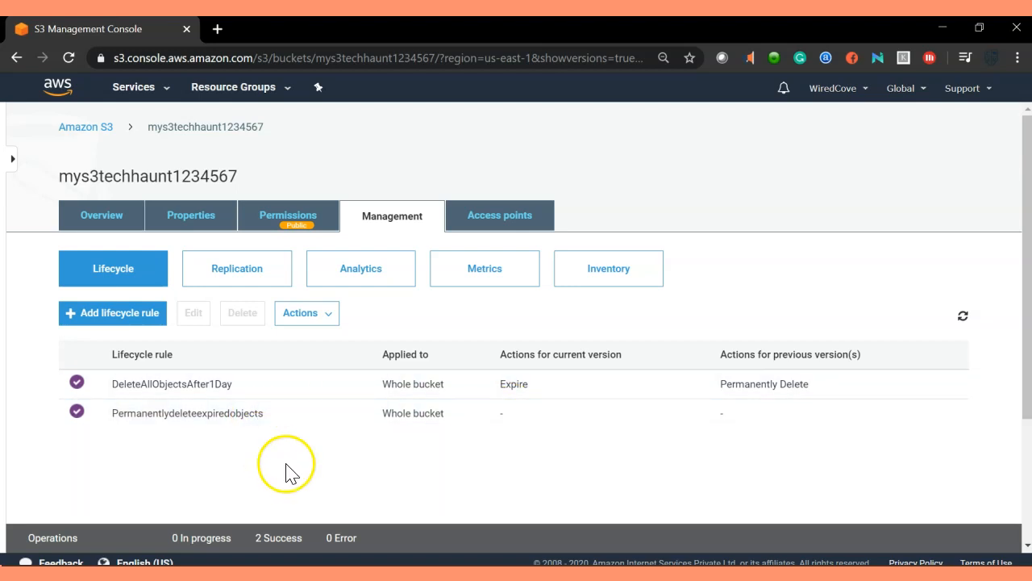
click(120, 229)
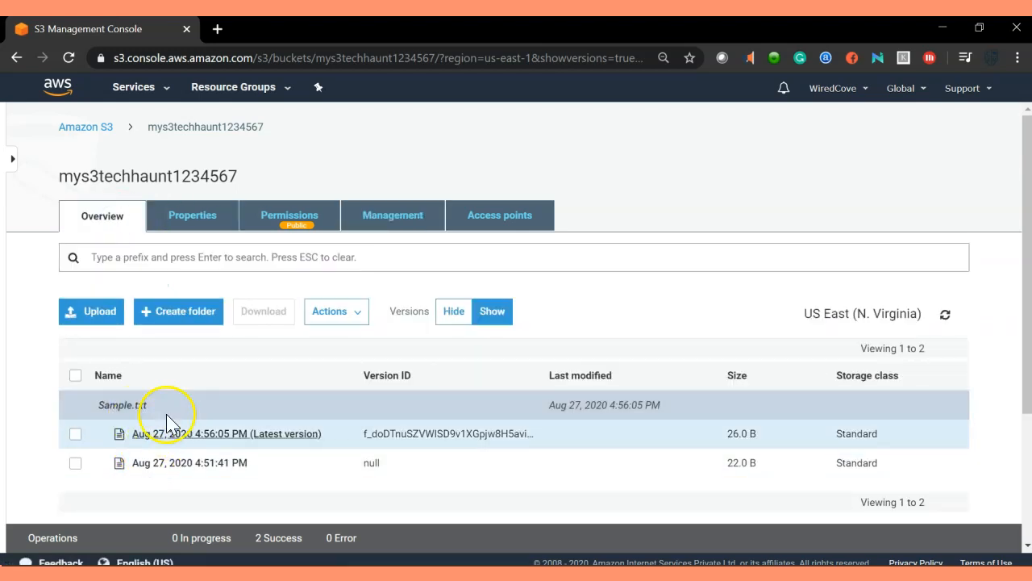
click(450, 319)
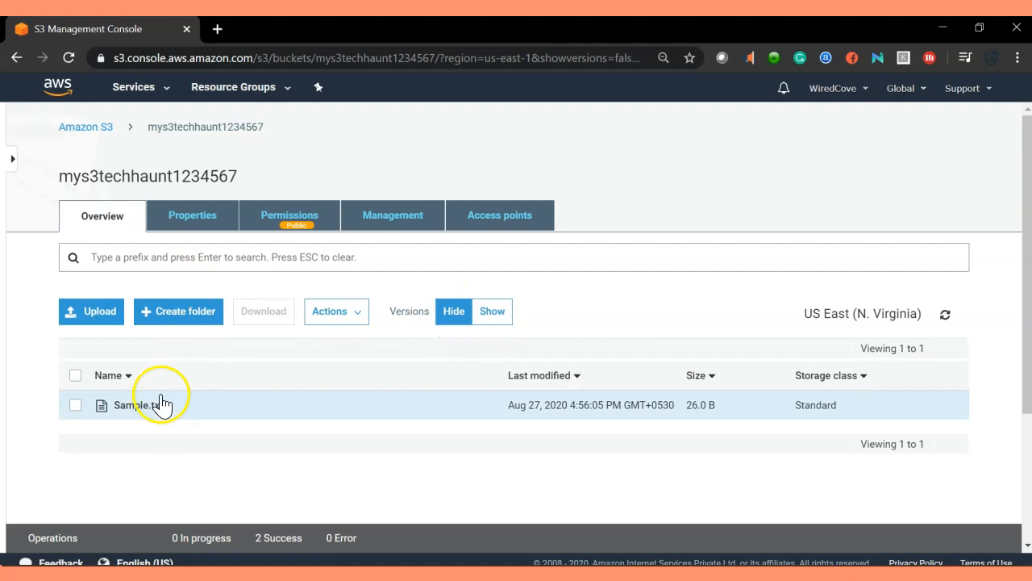